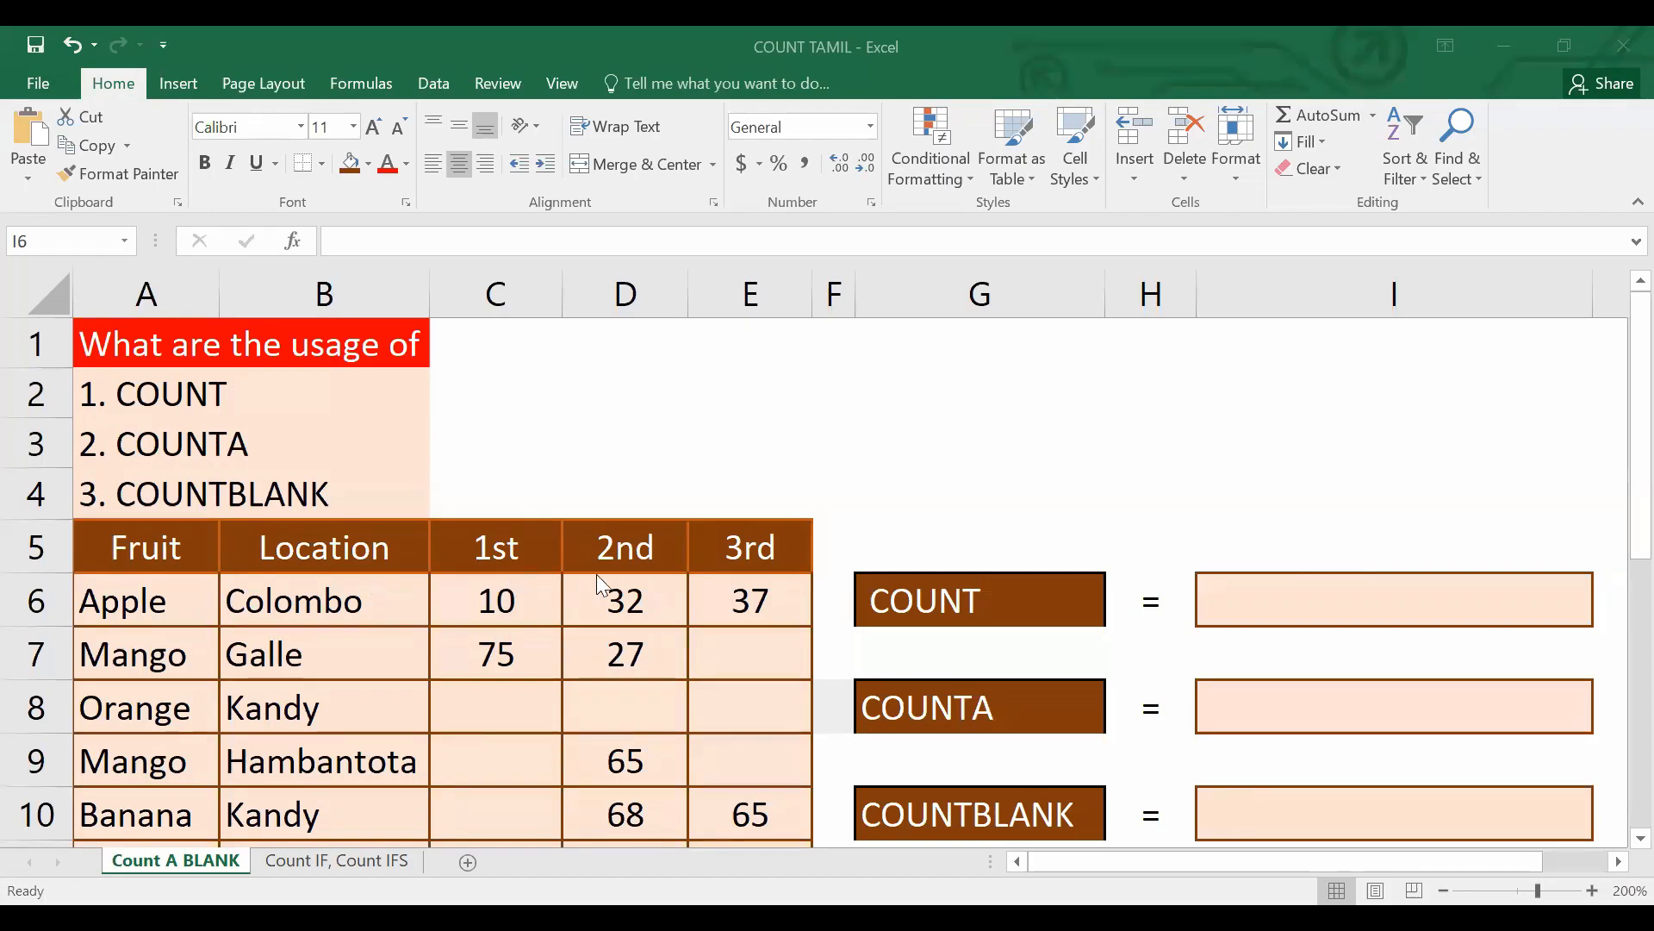
Enter a COUNT formula in cell I6 that covers the fruit table range A5:E16.
left_click(1289, 604)
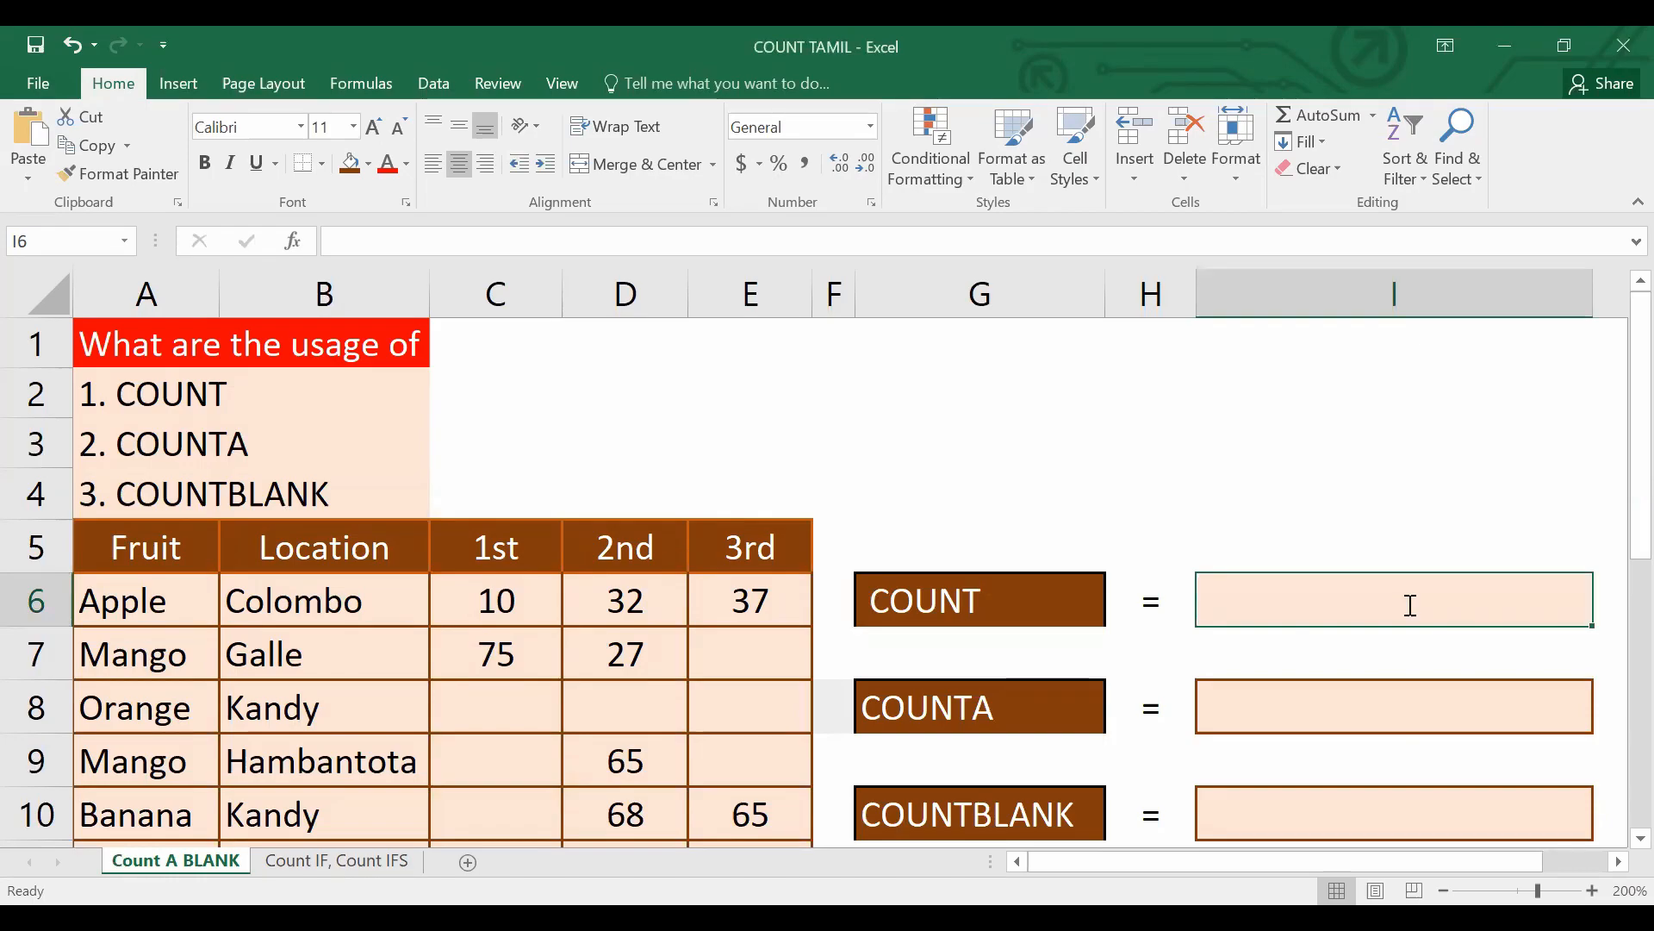
type("=")
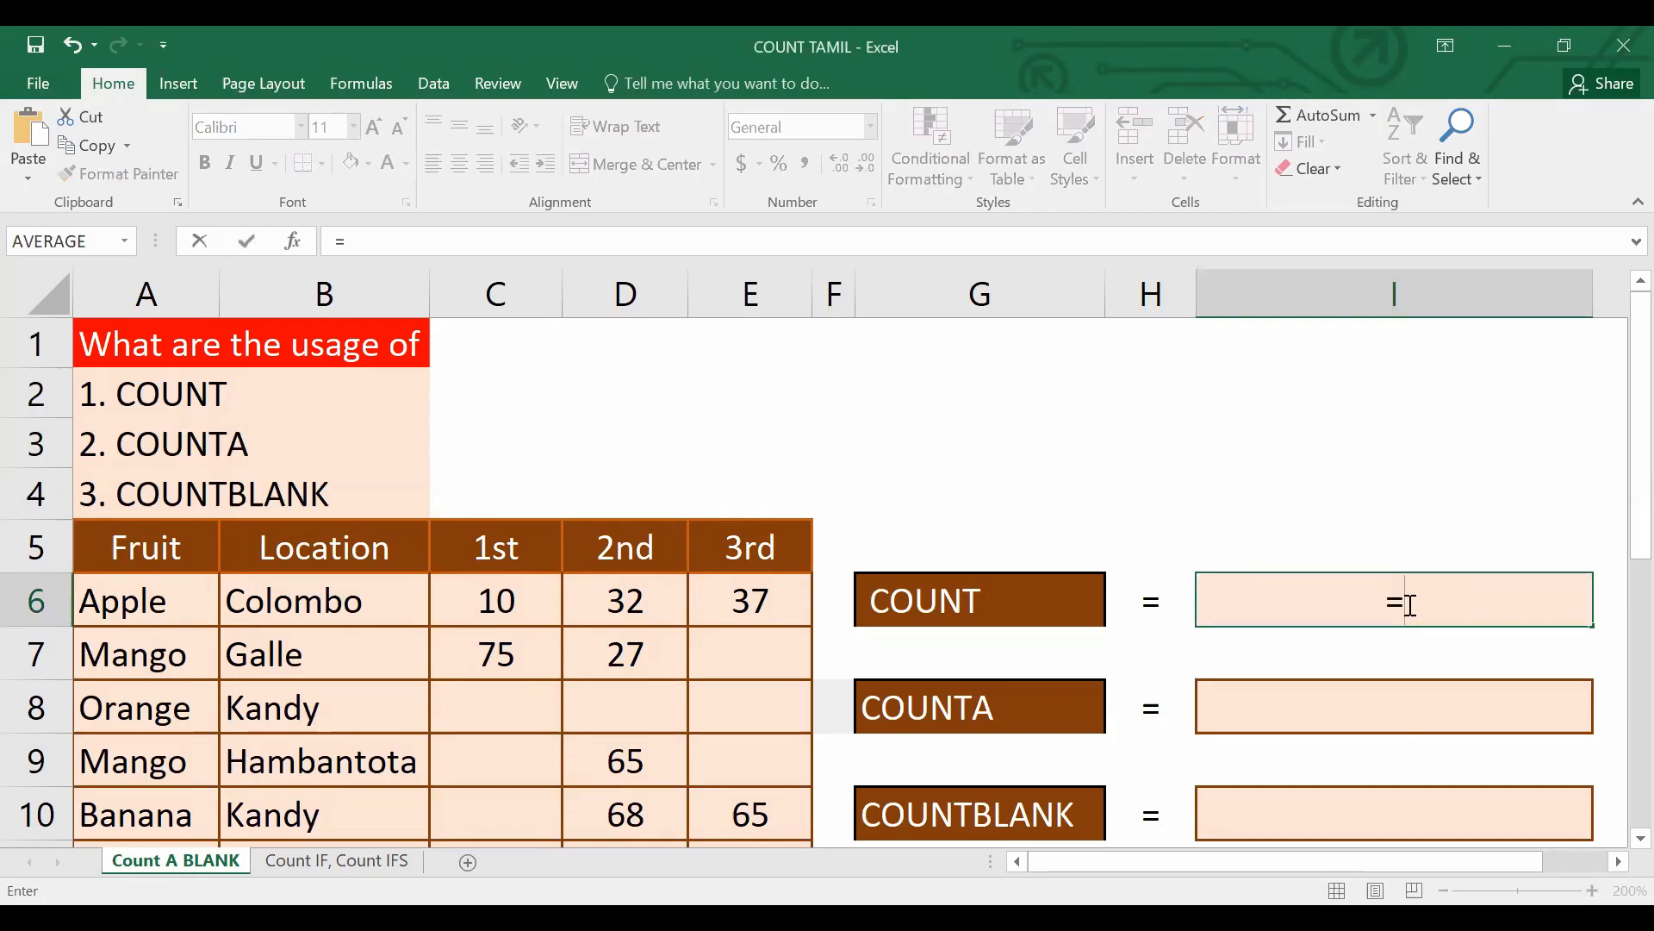
type("COUNT(")
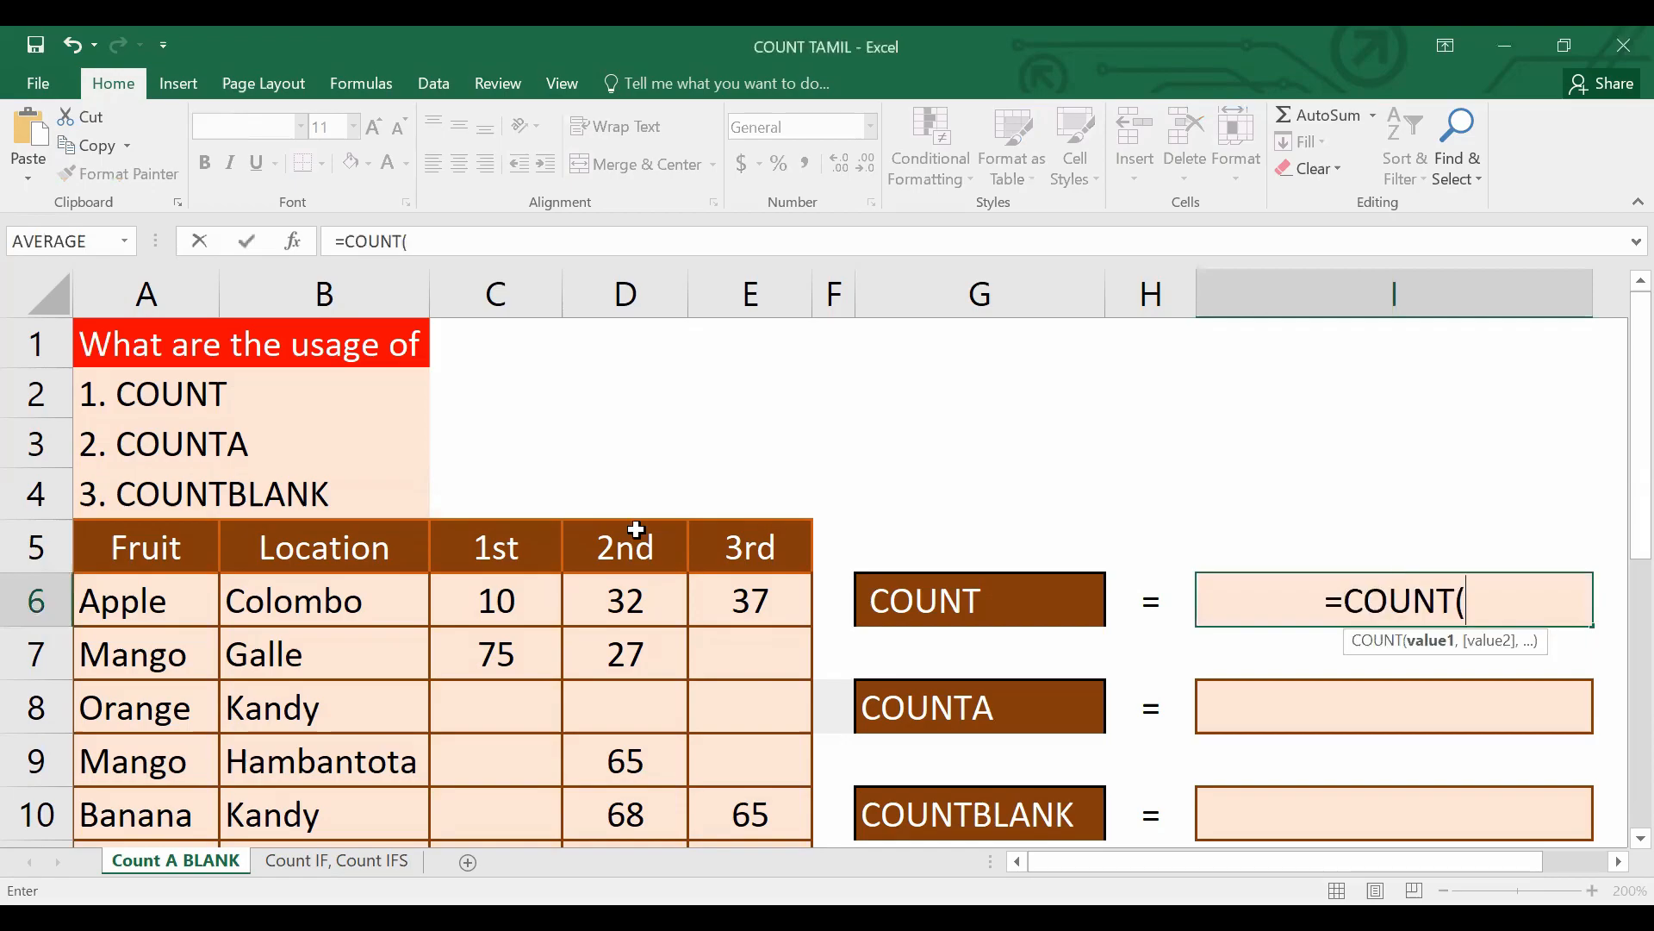
left_click(149, 562)
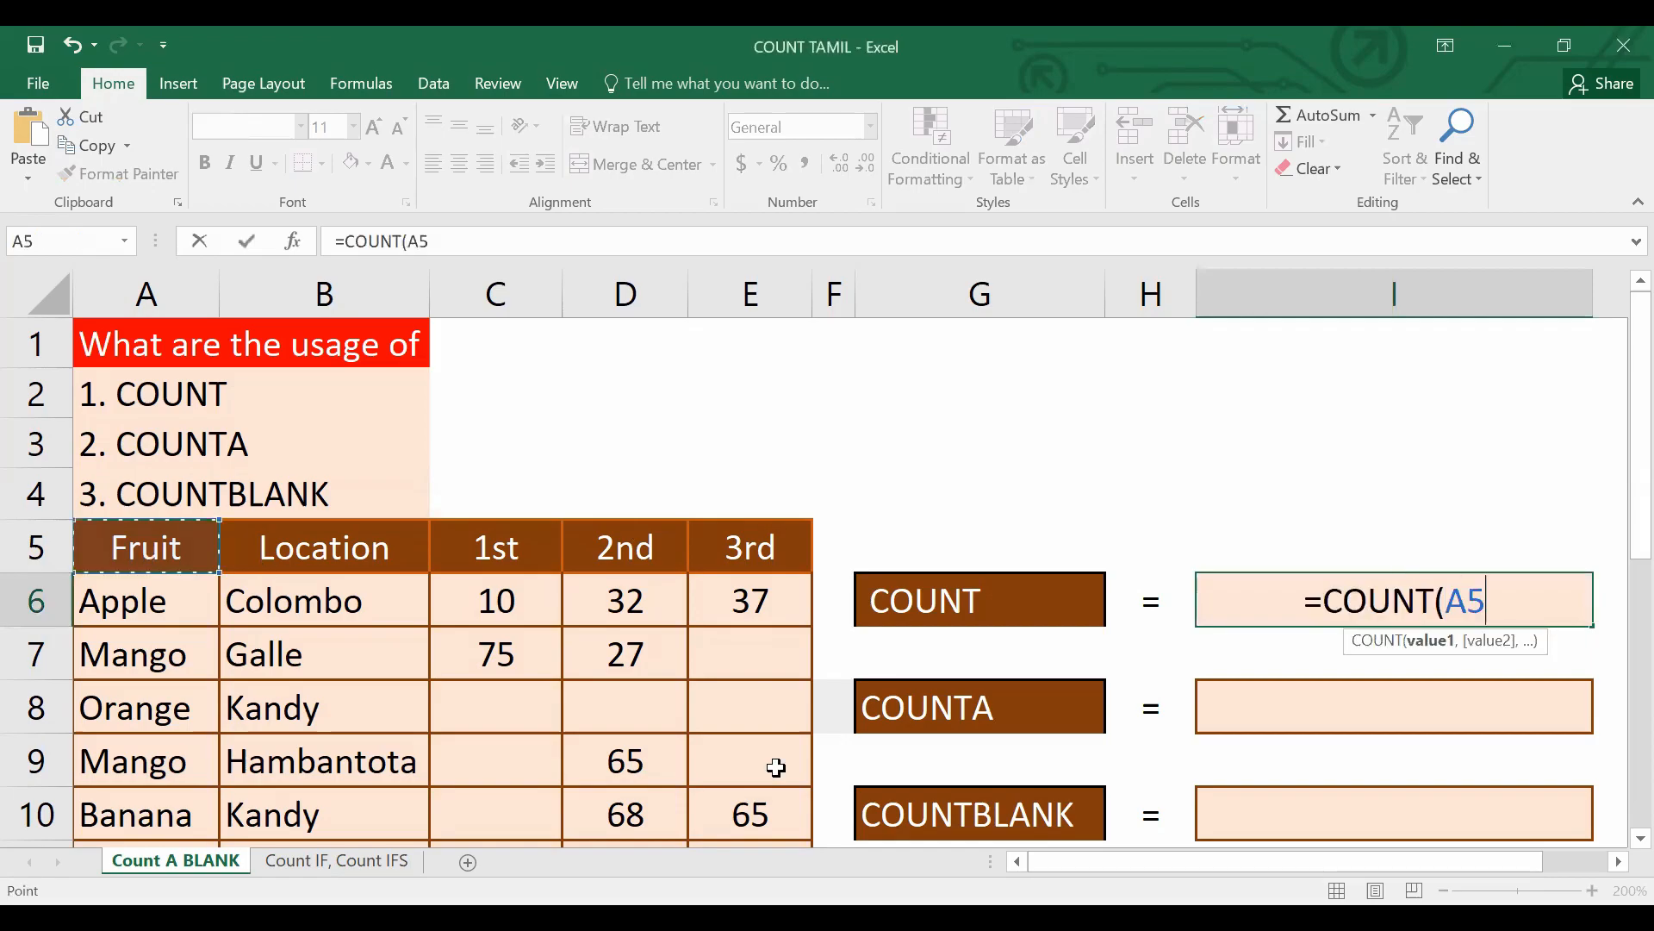
key("ctrl+shift+Right")
key("ctrl+shift+Down")
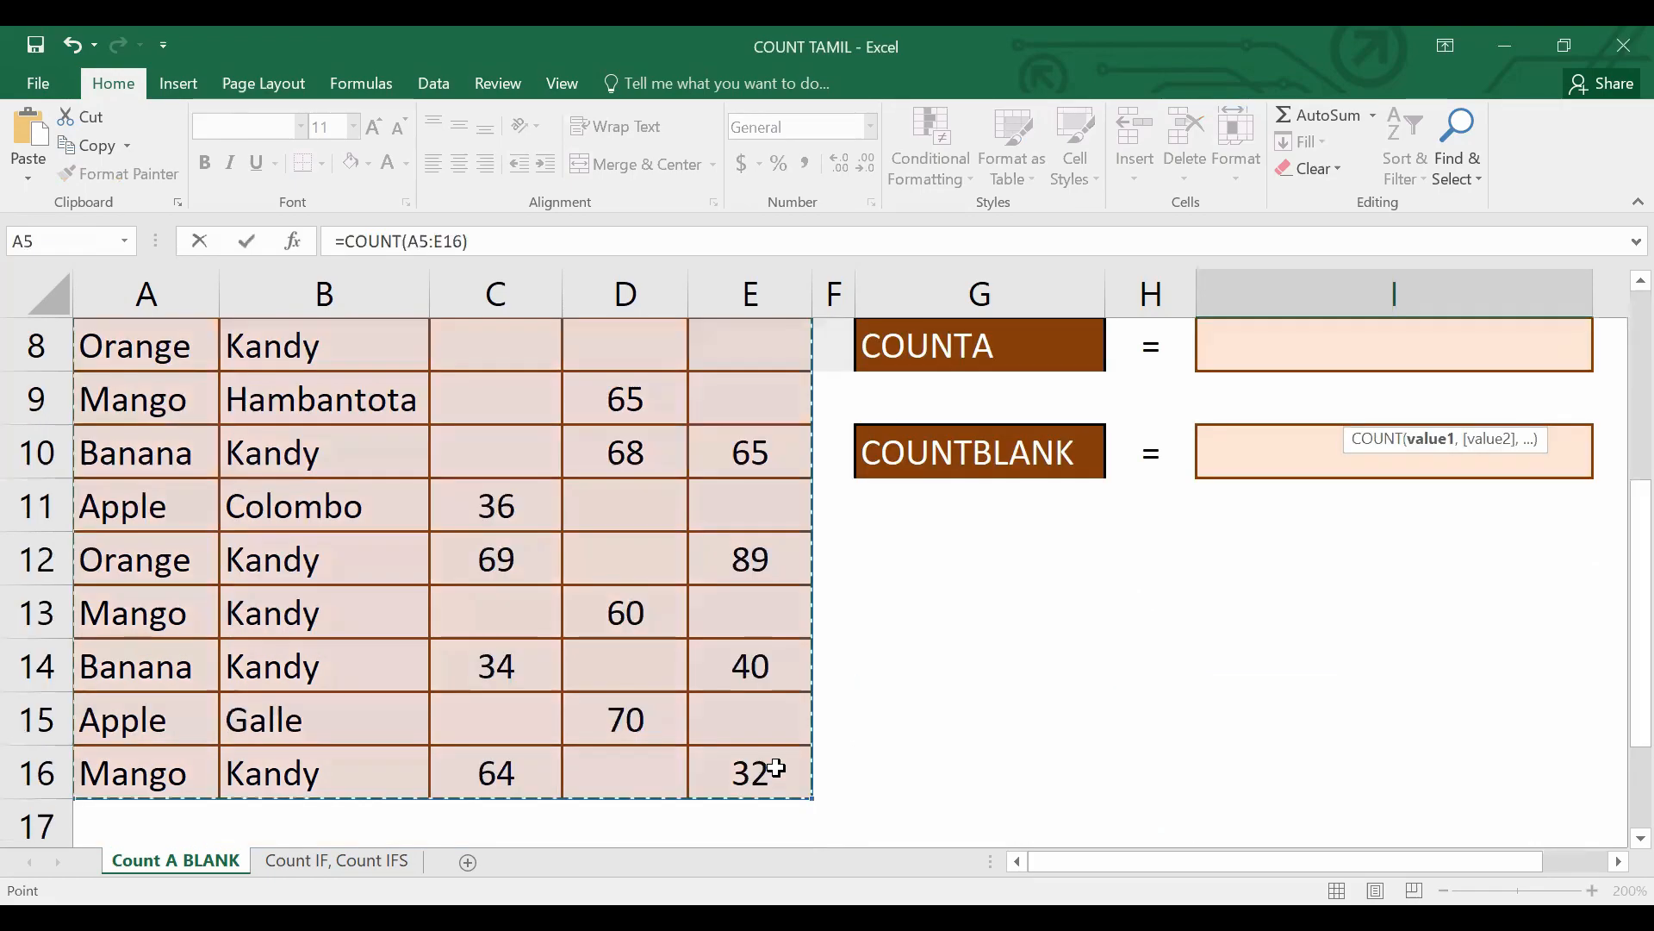
key("Return")
Enter a COUNTA formula in cell I8 that covers the same table range A5:E16.
scroll(404, 671, "up", 1)
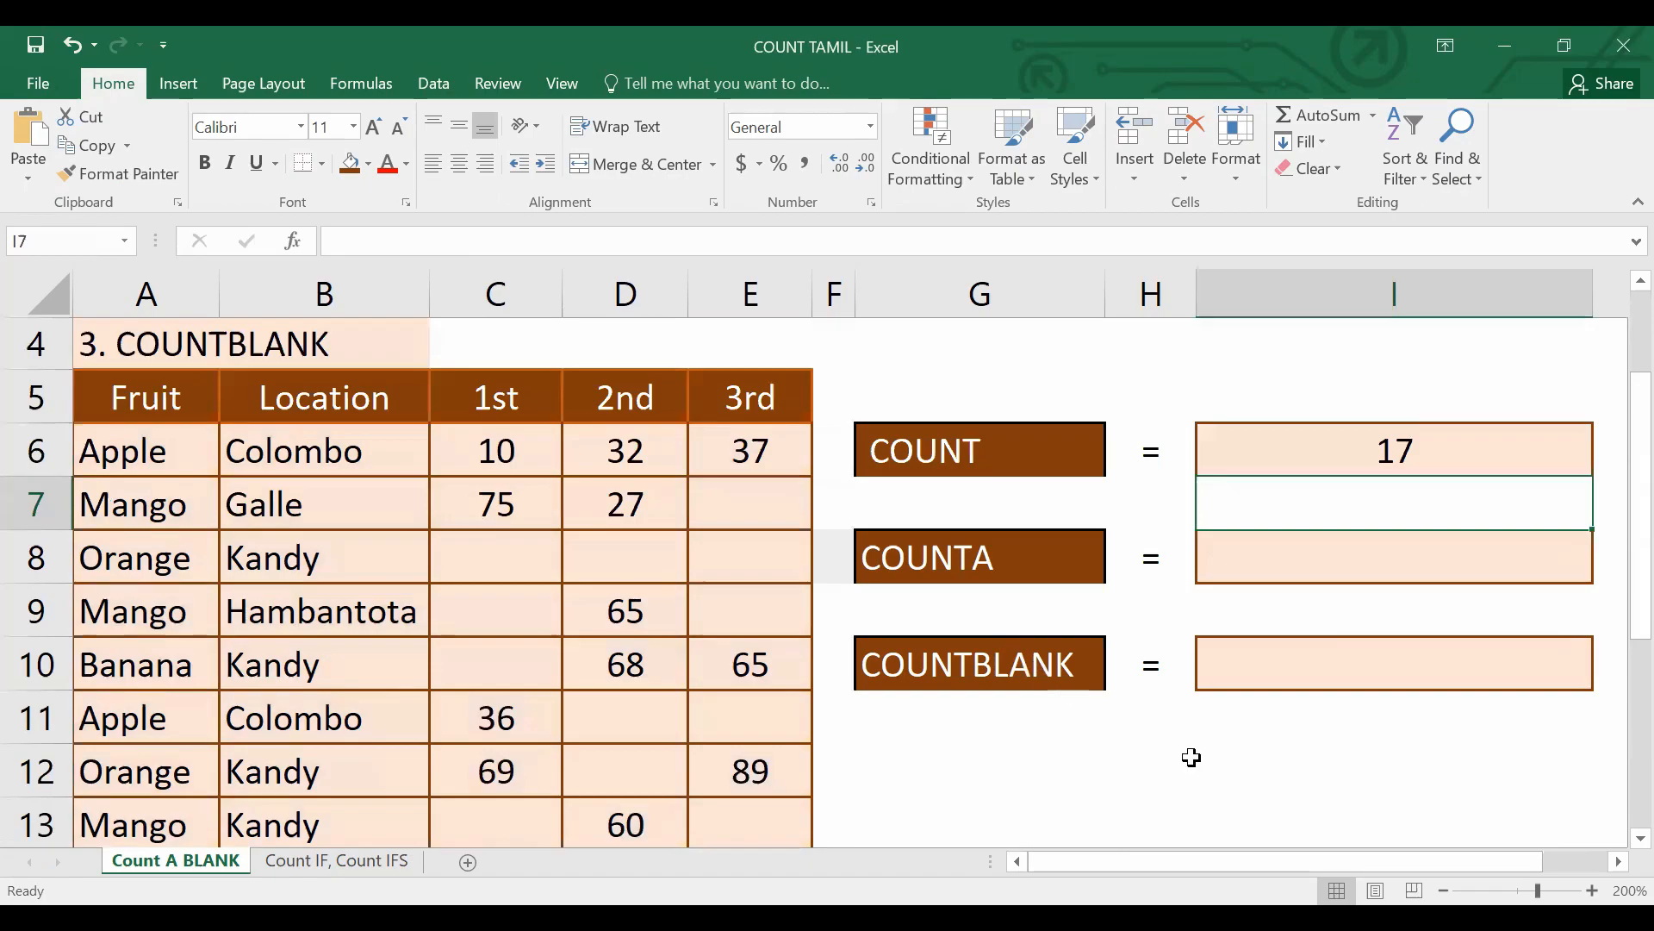
left_click(1405, 573)
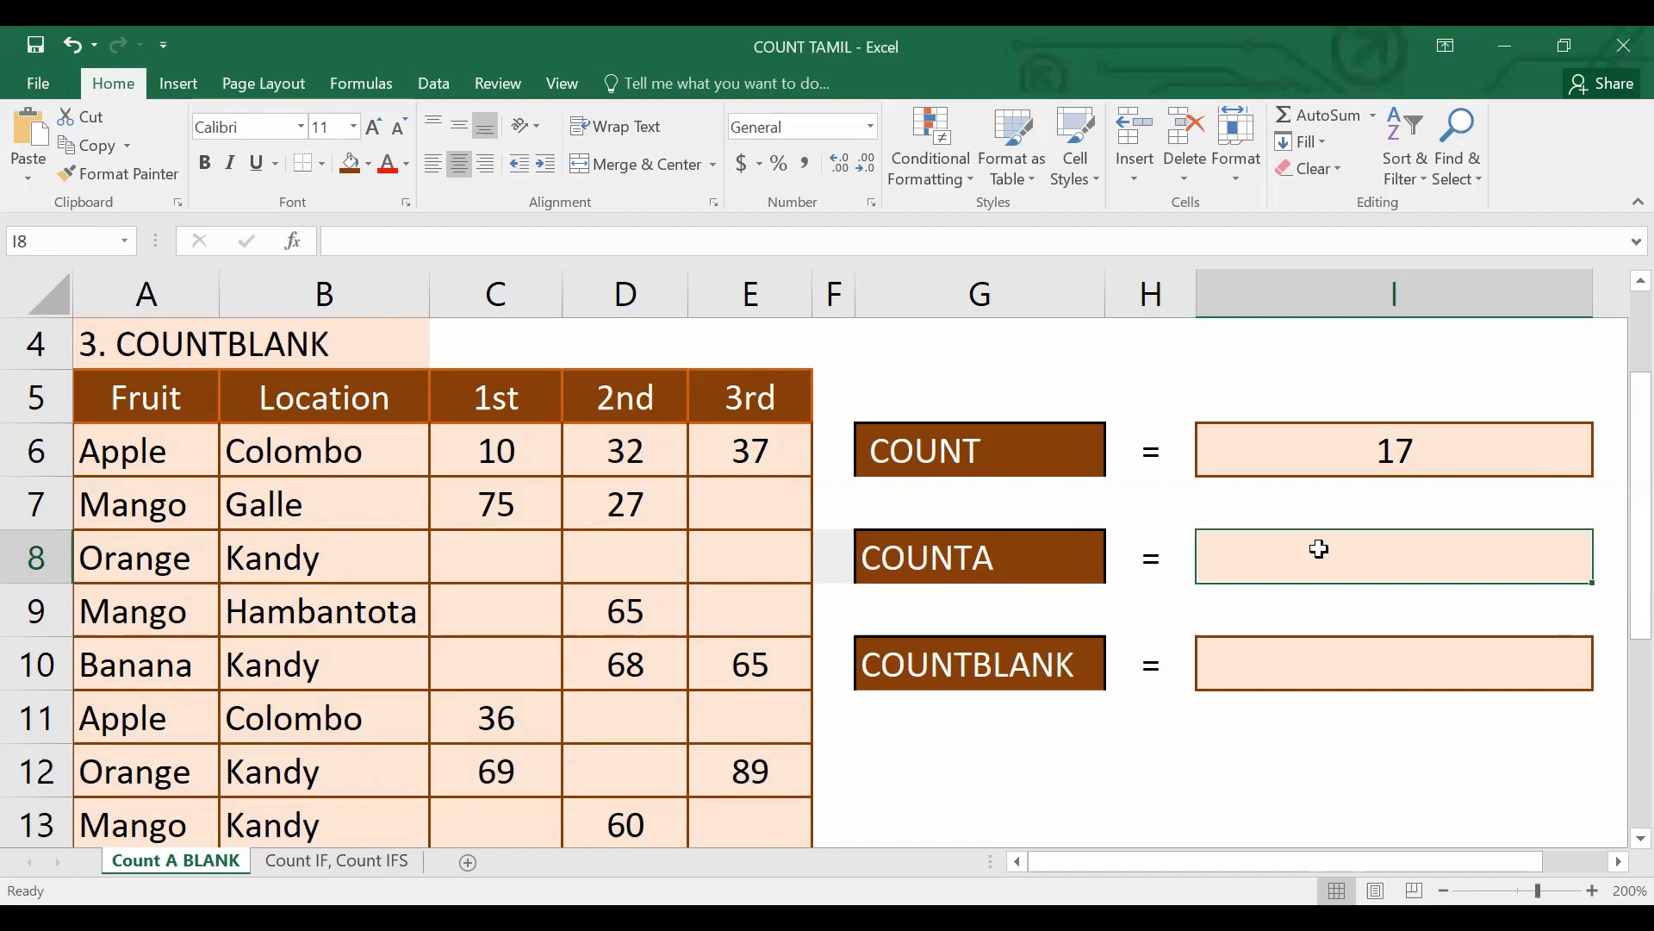
type("=")
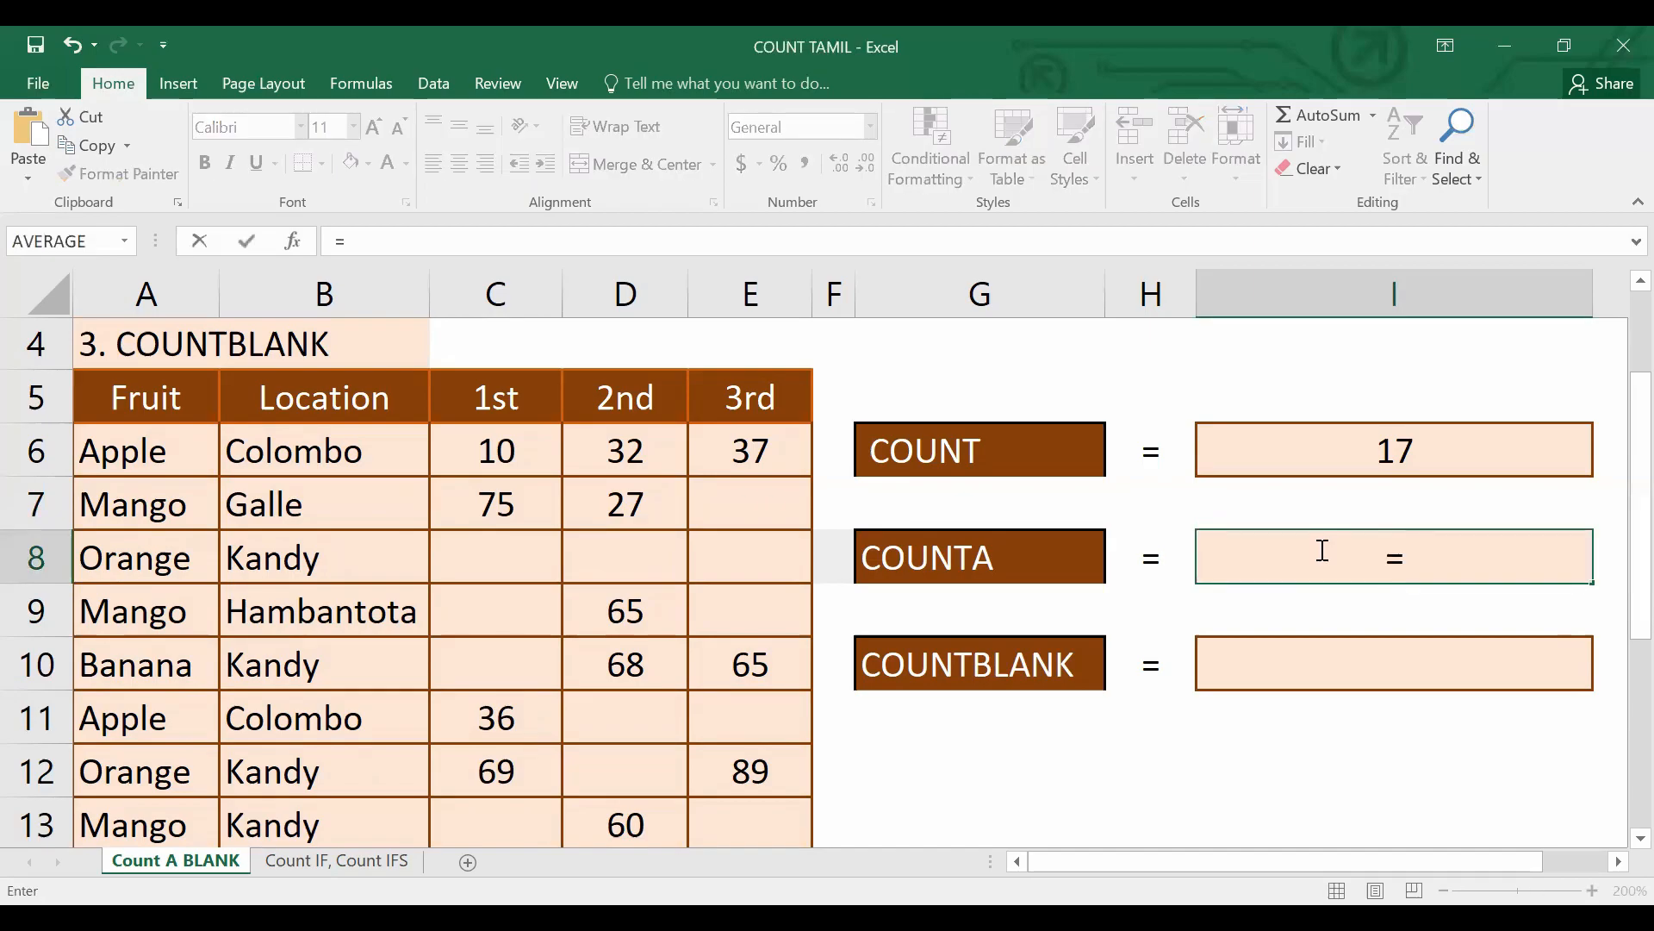
type("COUNTA(")
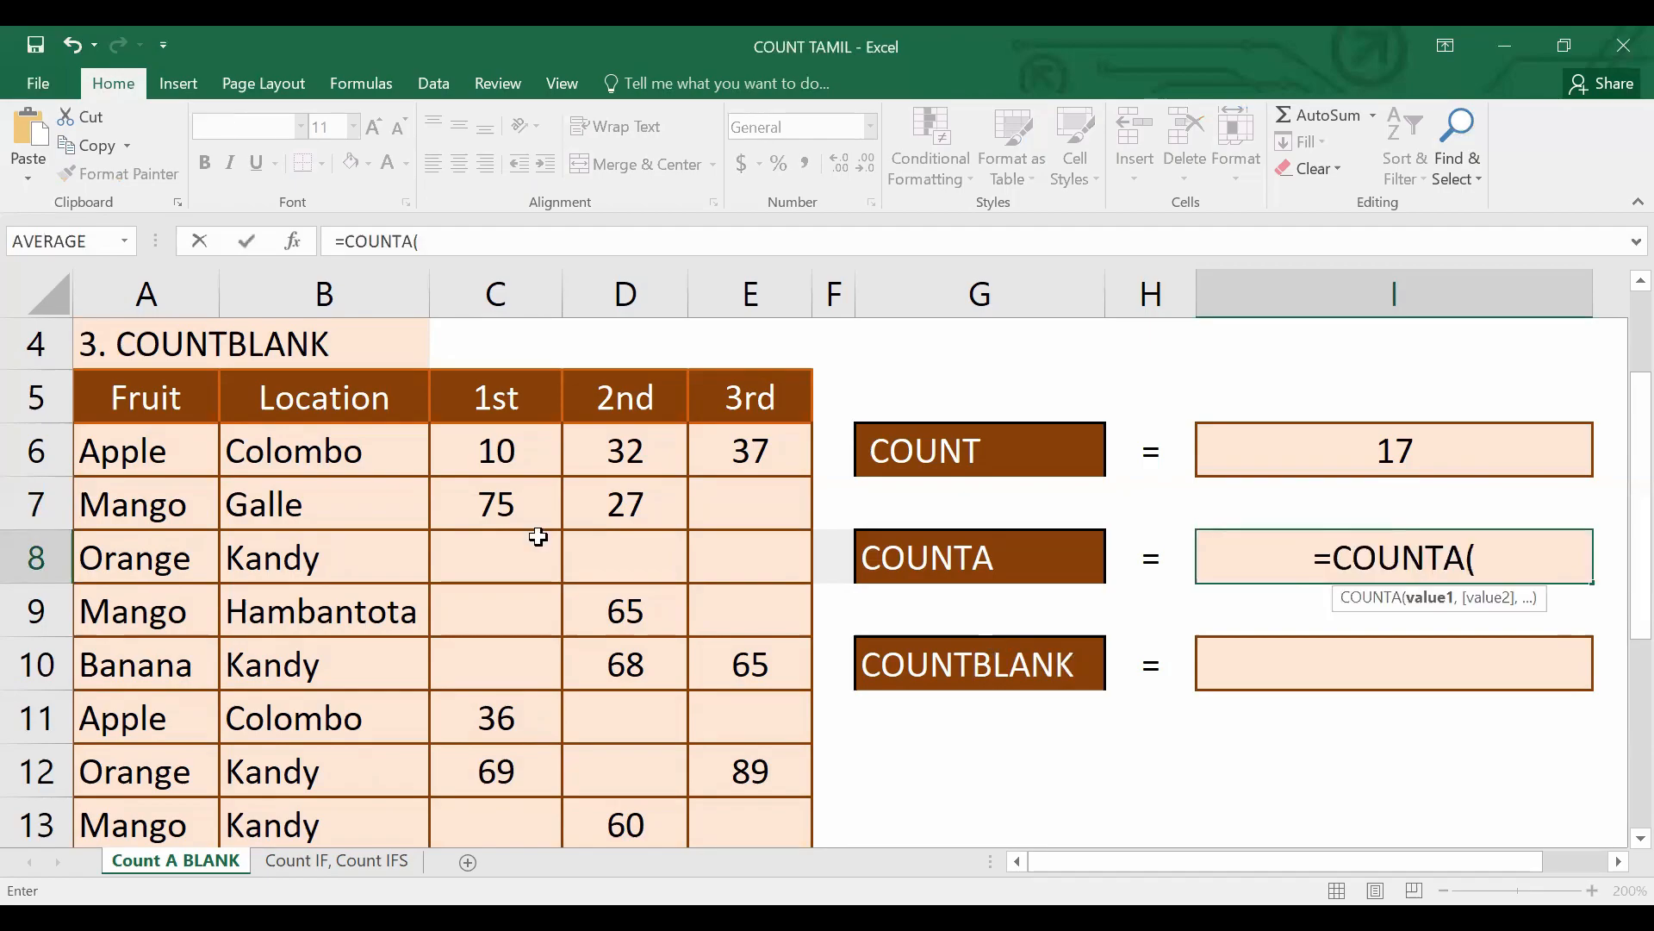
left_click(145, 414)
left_click_drag(145, 413, 791, 791)
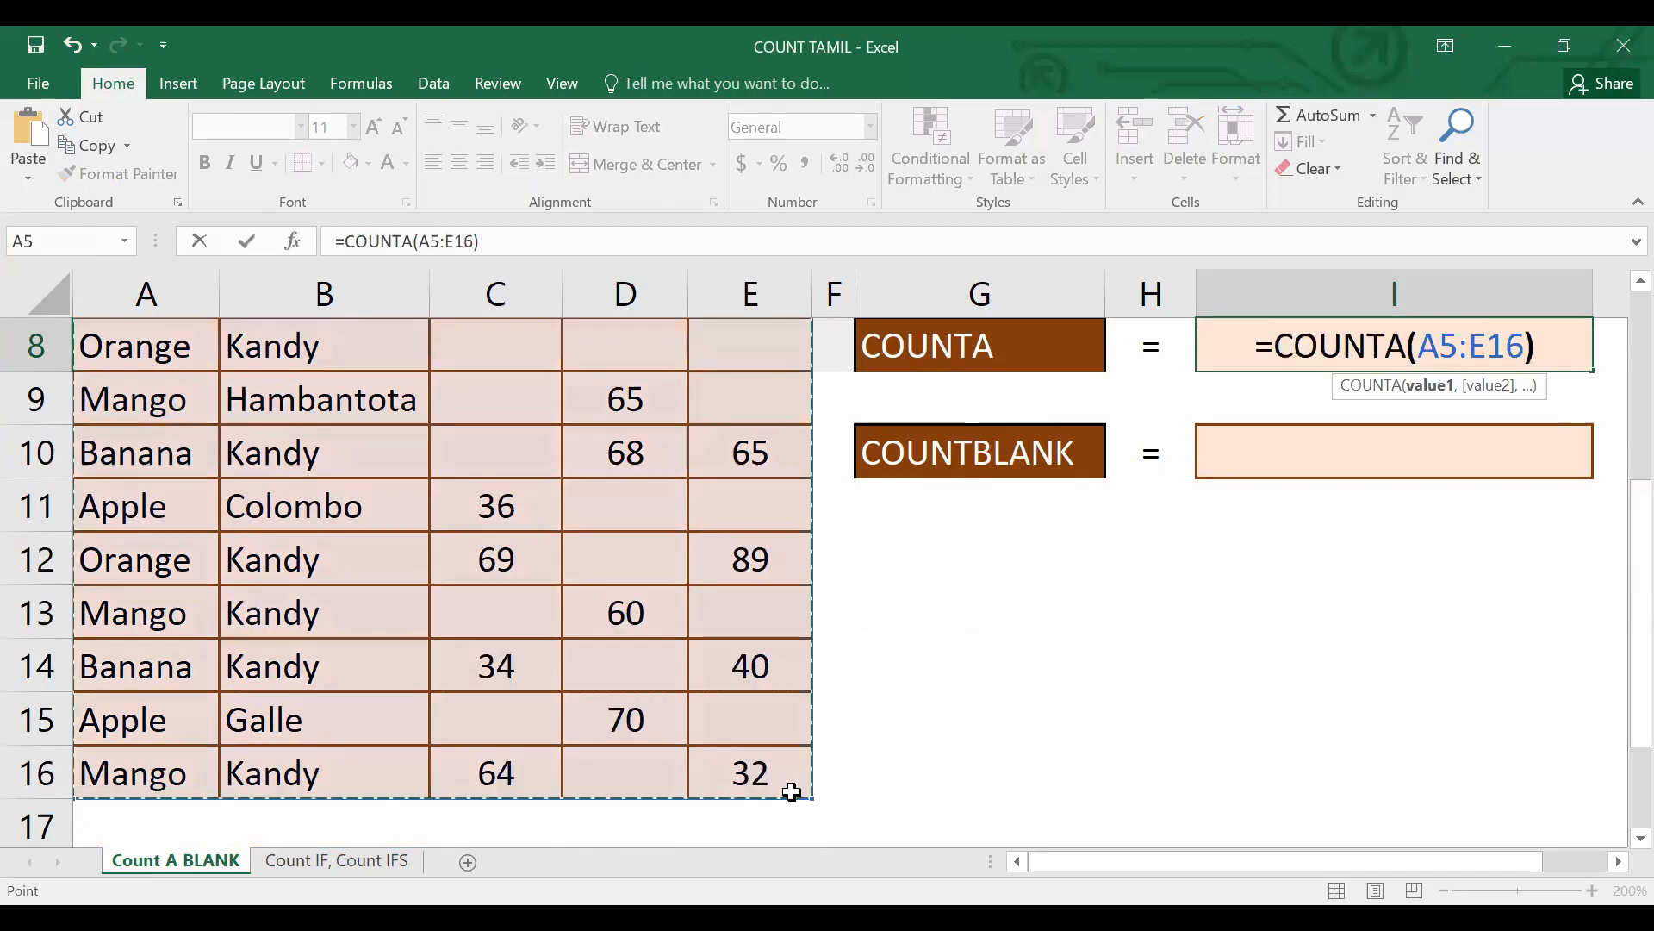
key("Return")
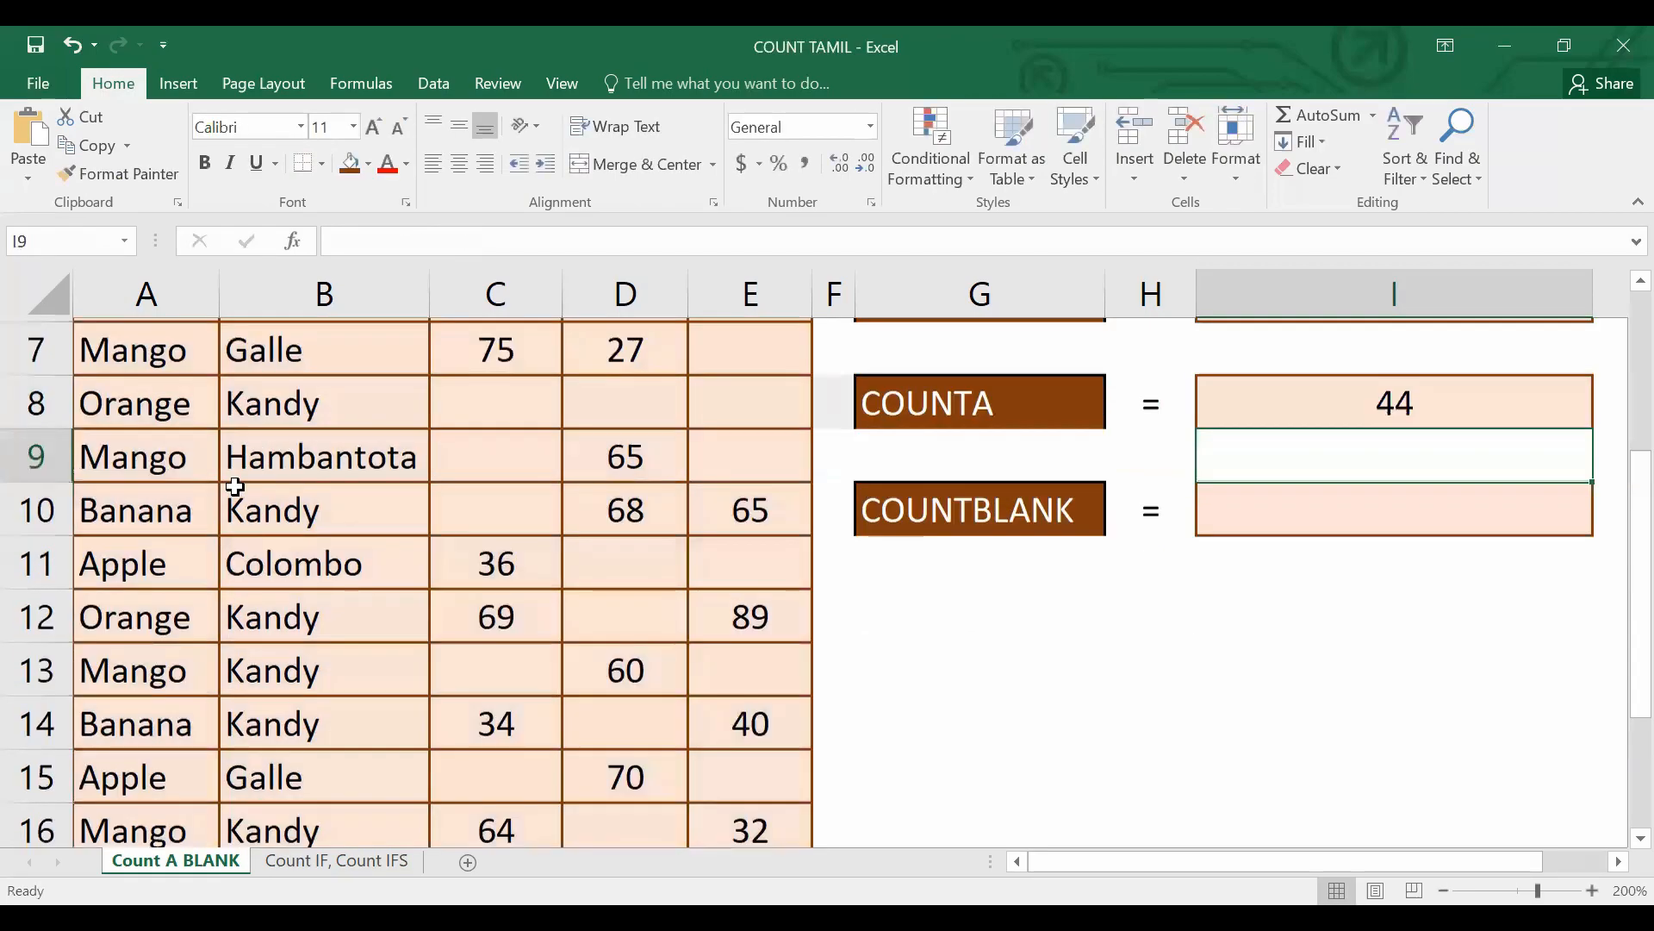
Enter a COUNTBLANK formula in cell I10 for the table range A5:E16.
scroll(234, 487, "up", 1)
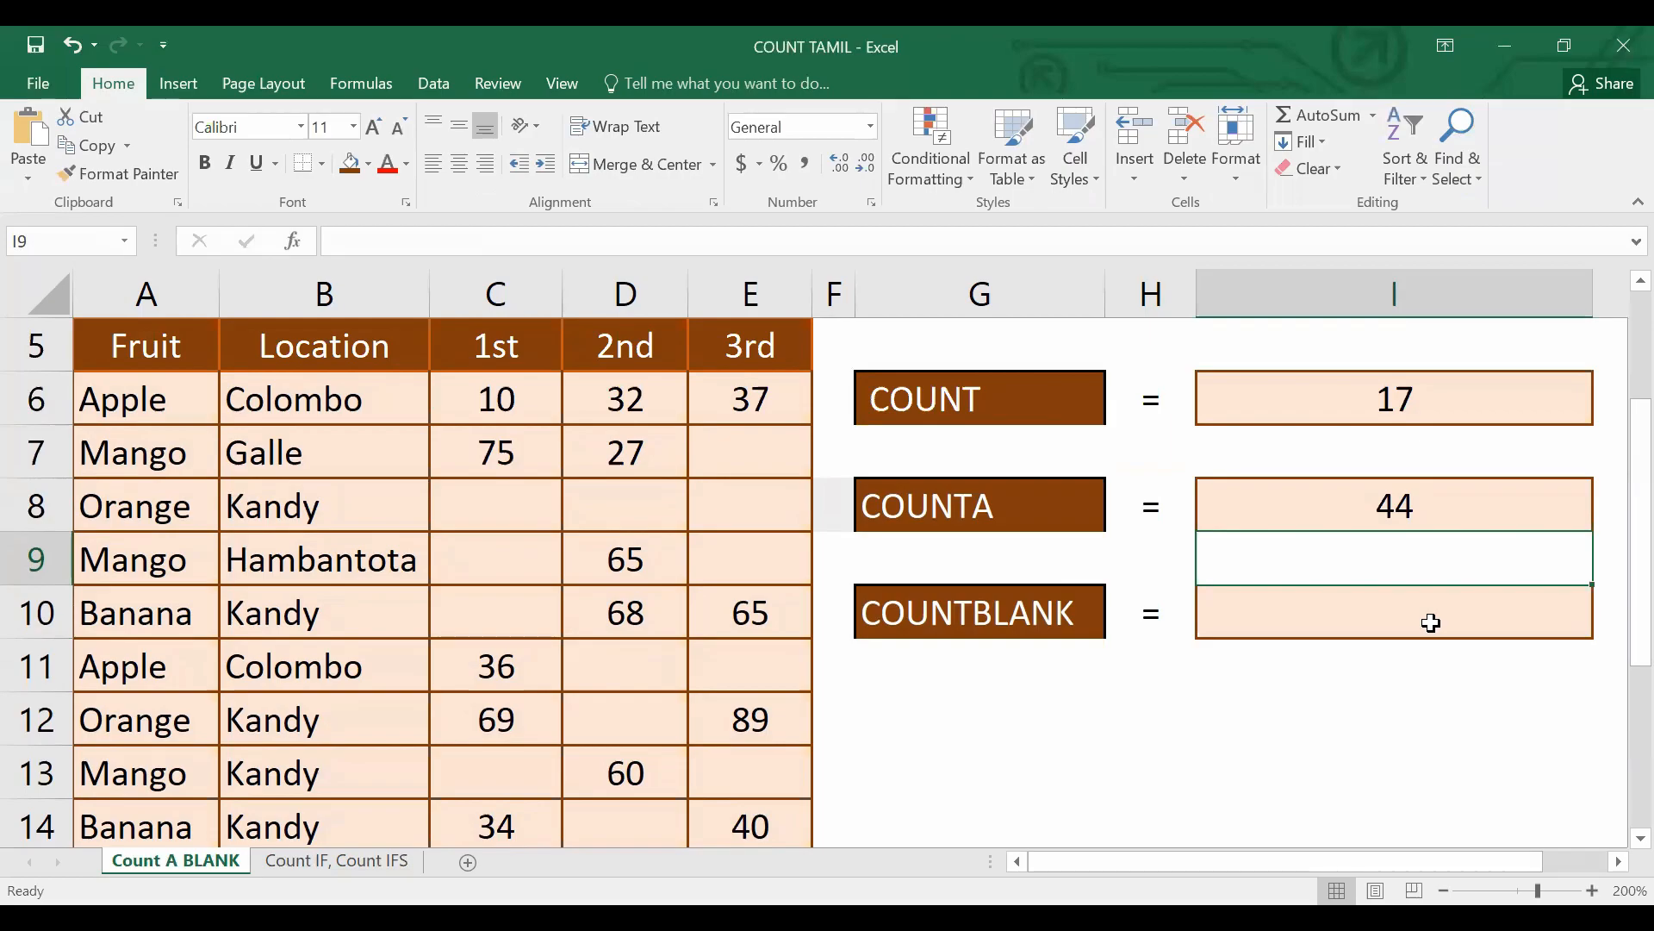
left_click(1430, 622)
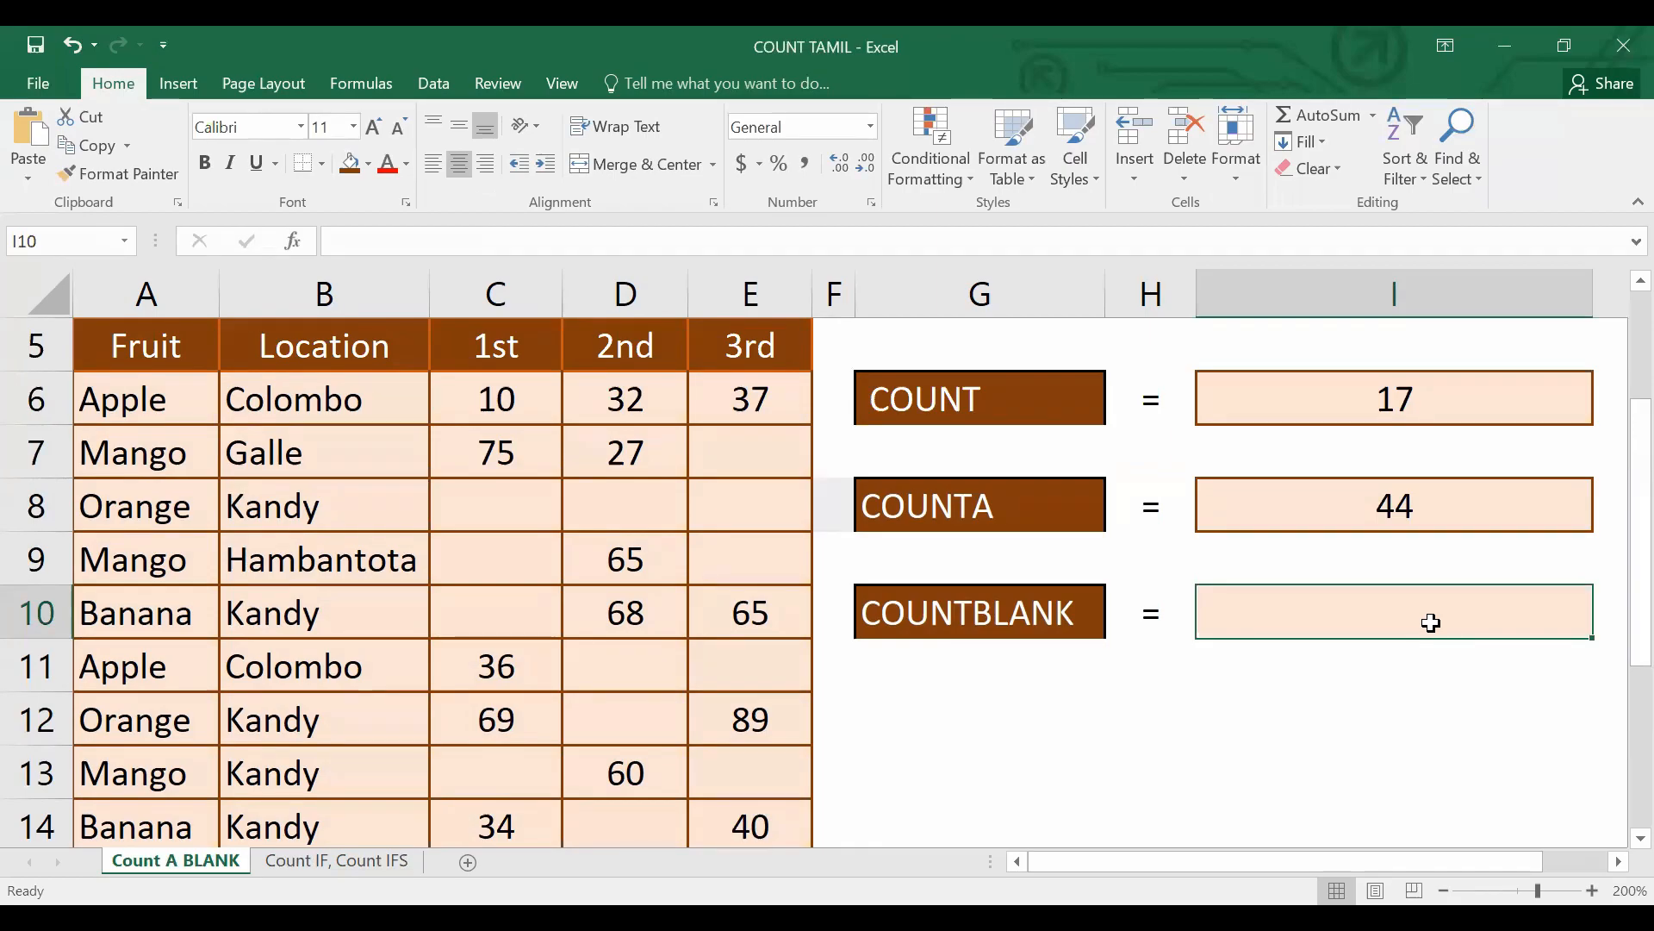
type("=")
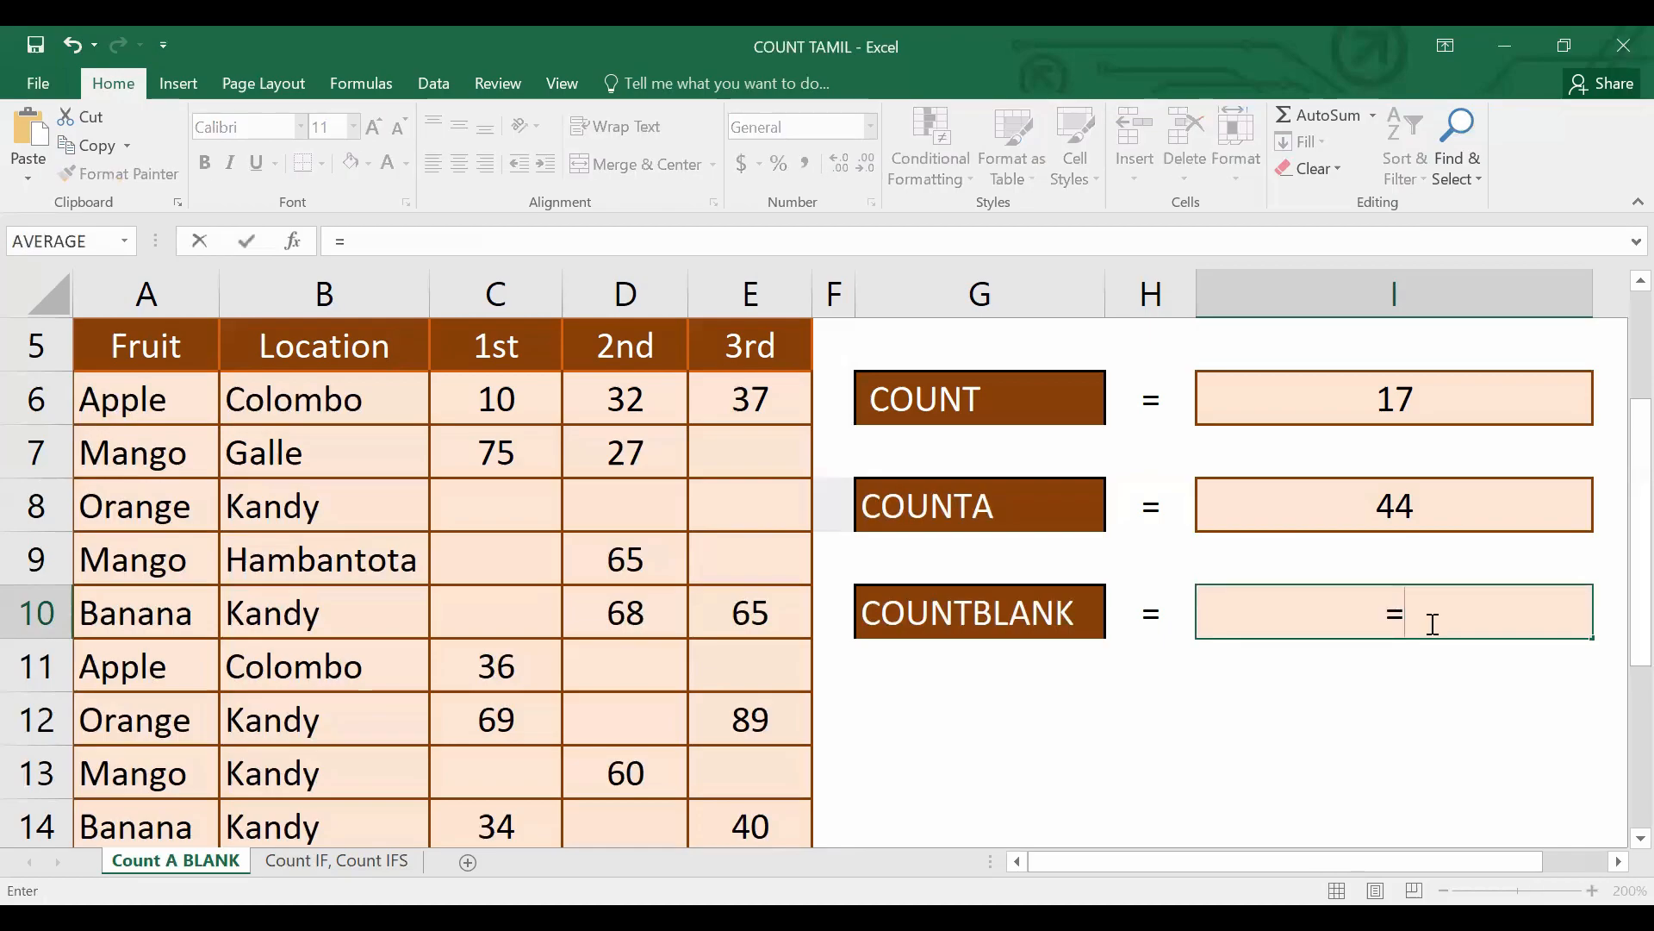
type("COUNT")
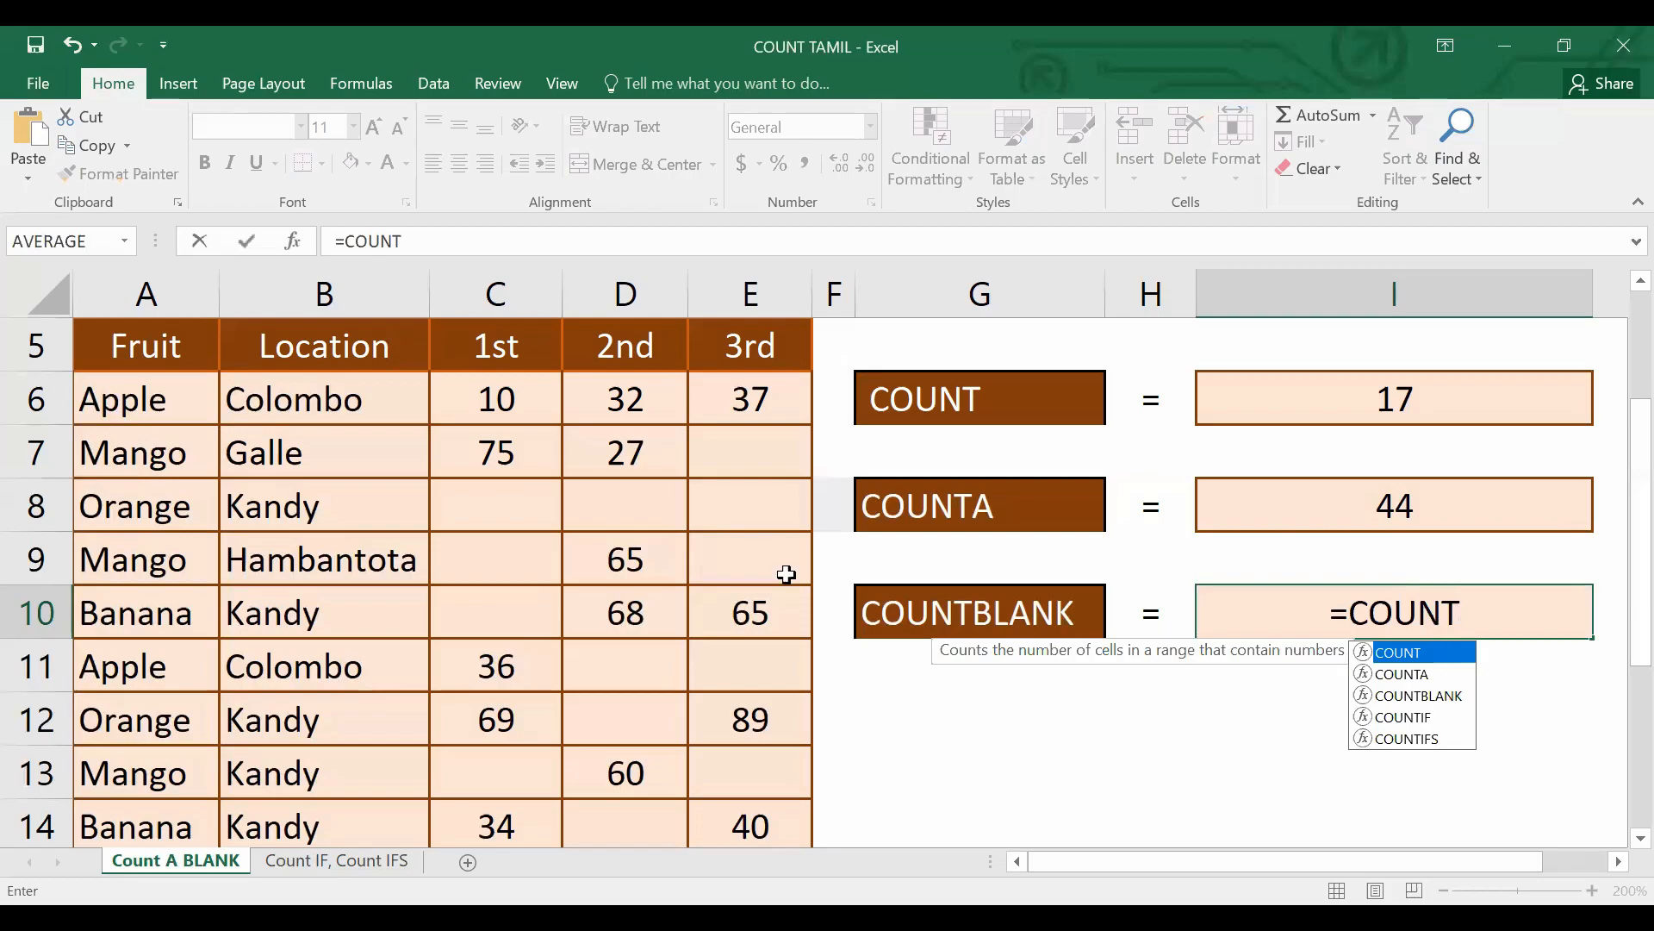
key("Down")
key("Down")
key("Tab")
left_click(107, 355)
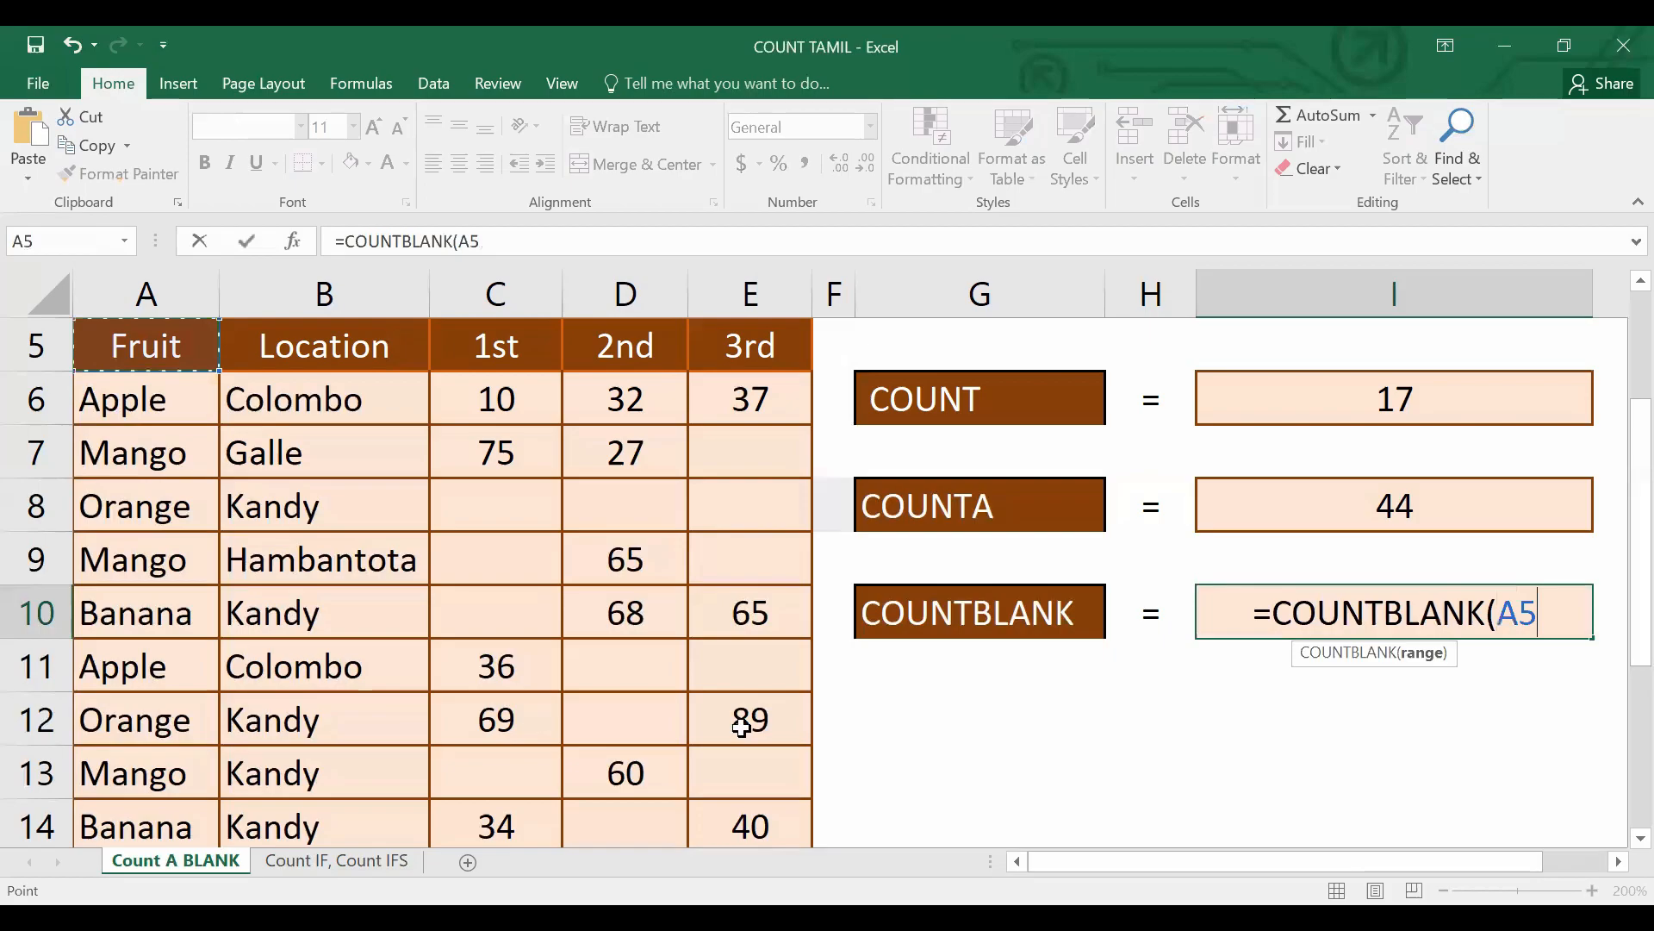
key("ctrl+shift+Right")
key("ctrl+shift+Down")
type(")")
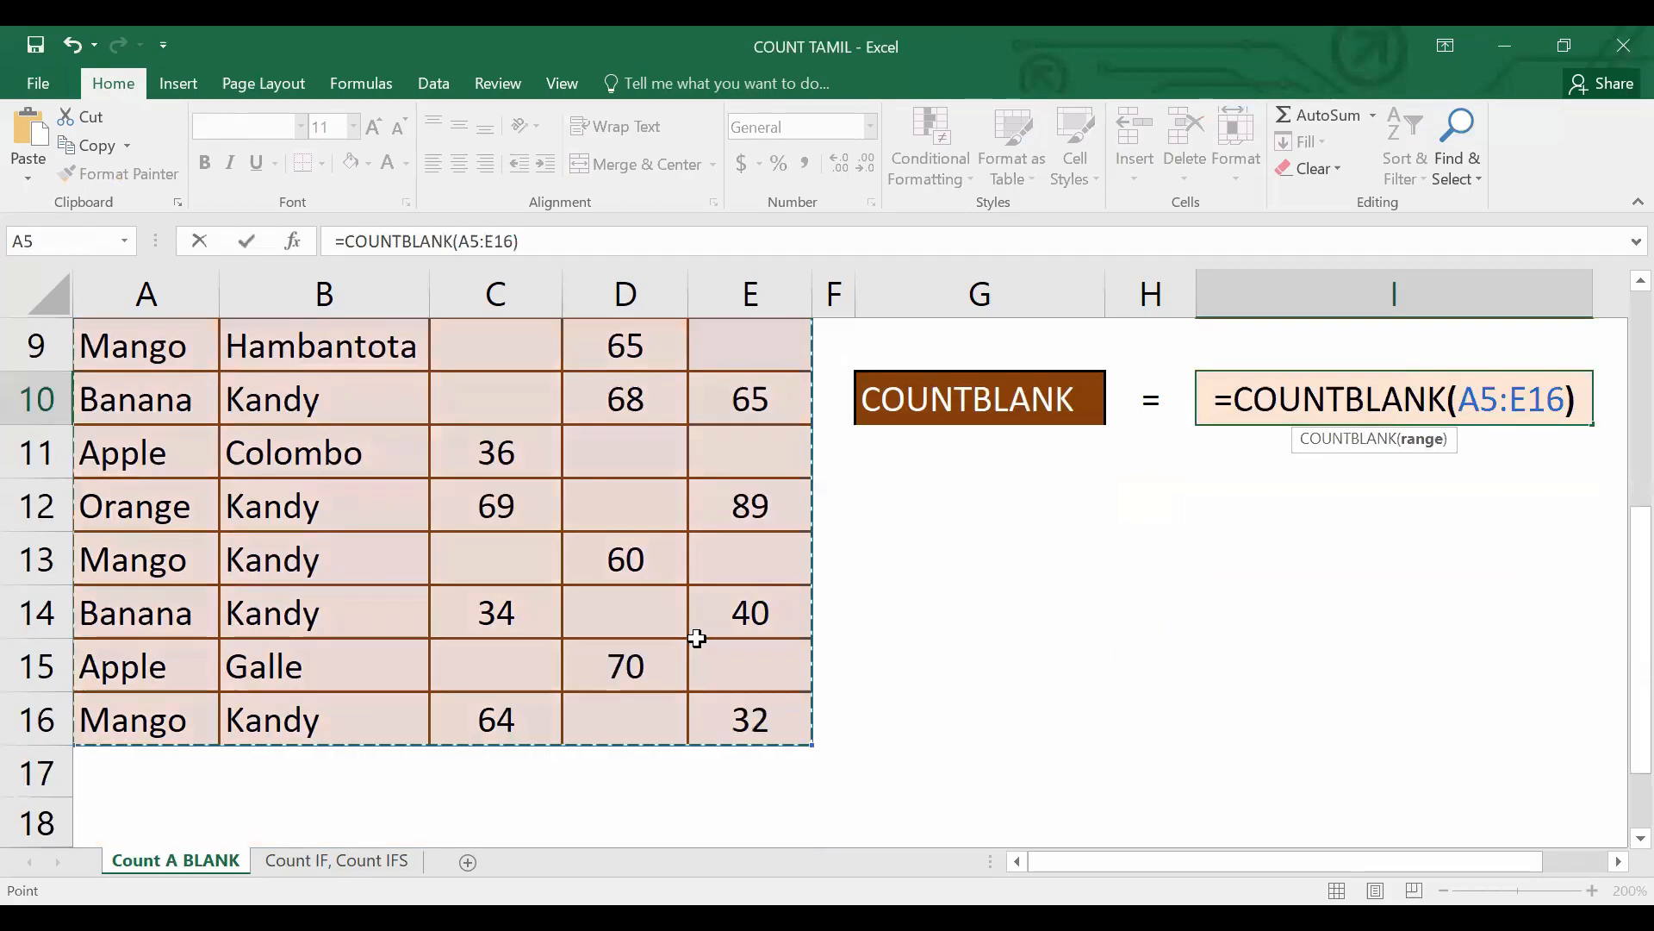
key("Return")
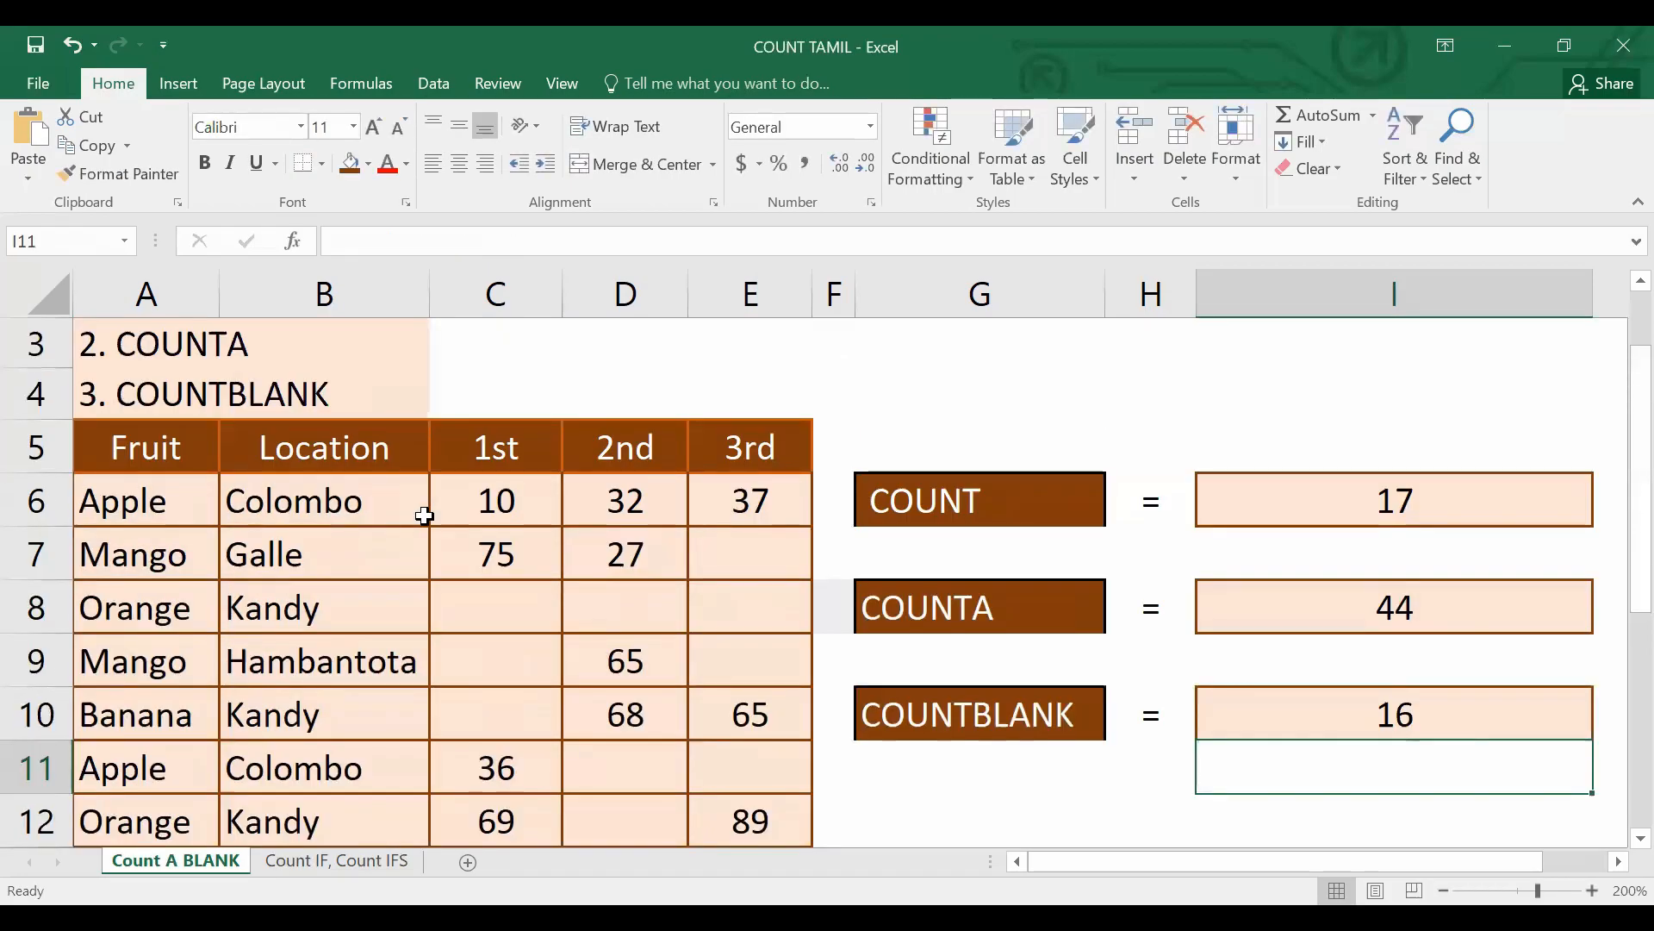
Clear the 2nd-column value in the Mango, Hambantota row (cell D9) to test the count formulas.
left_click(1310, 730)
scroll(775, 445, "up", 1)
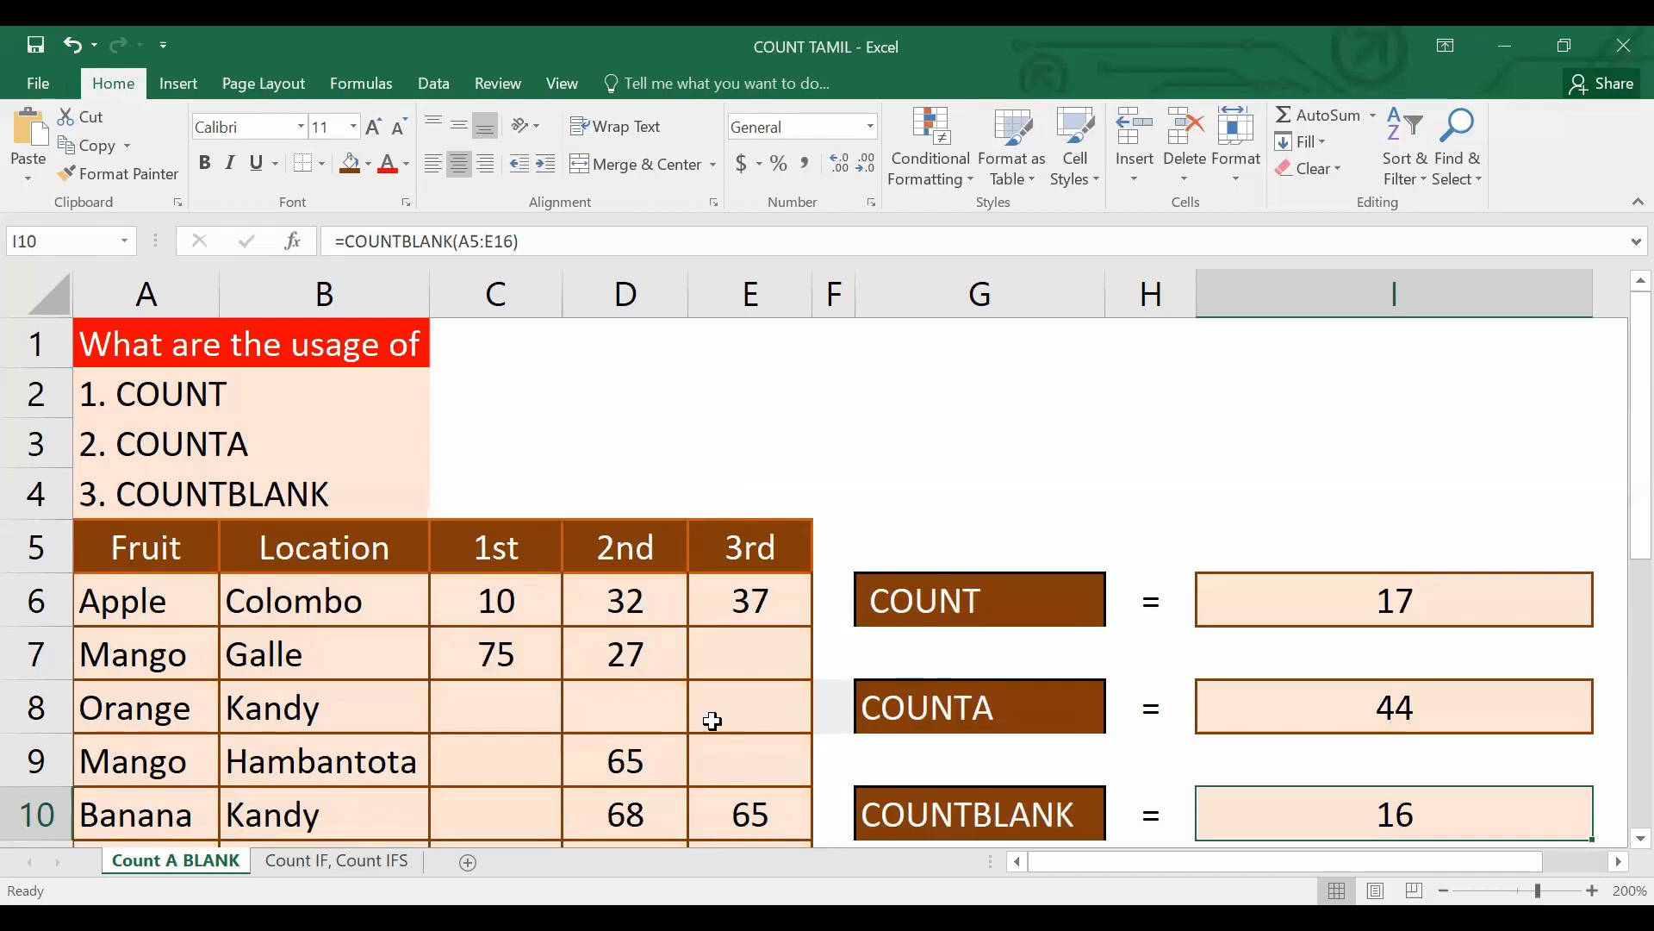
scroll(712, 721, "down", 1)
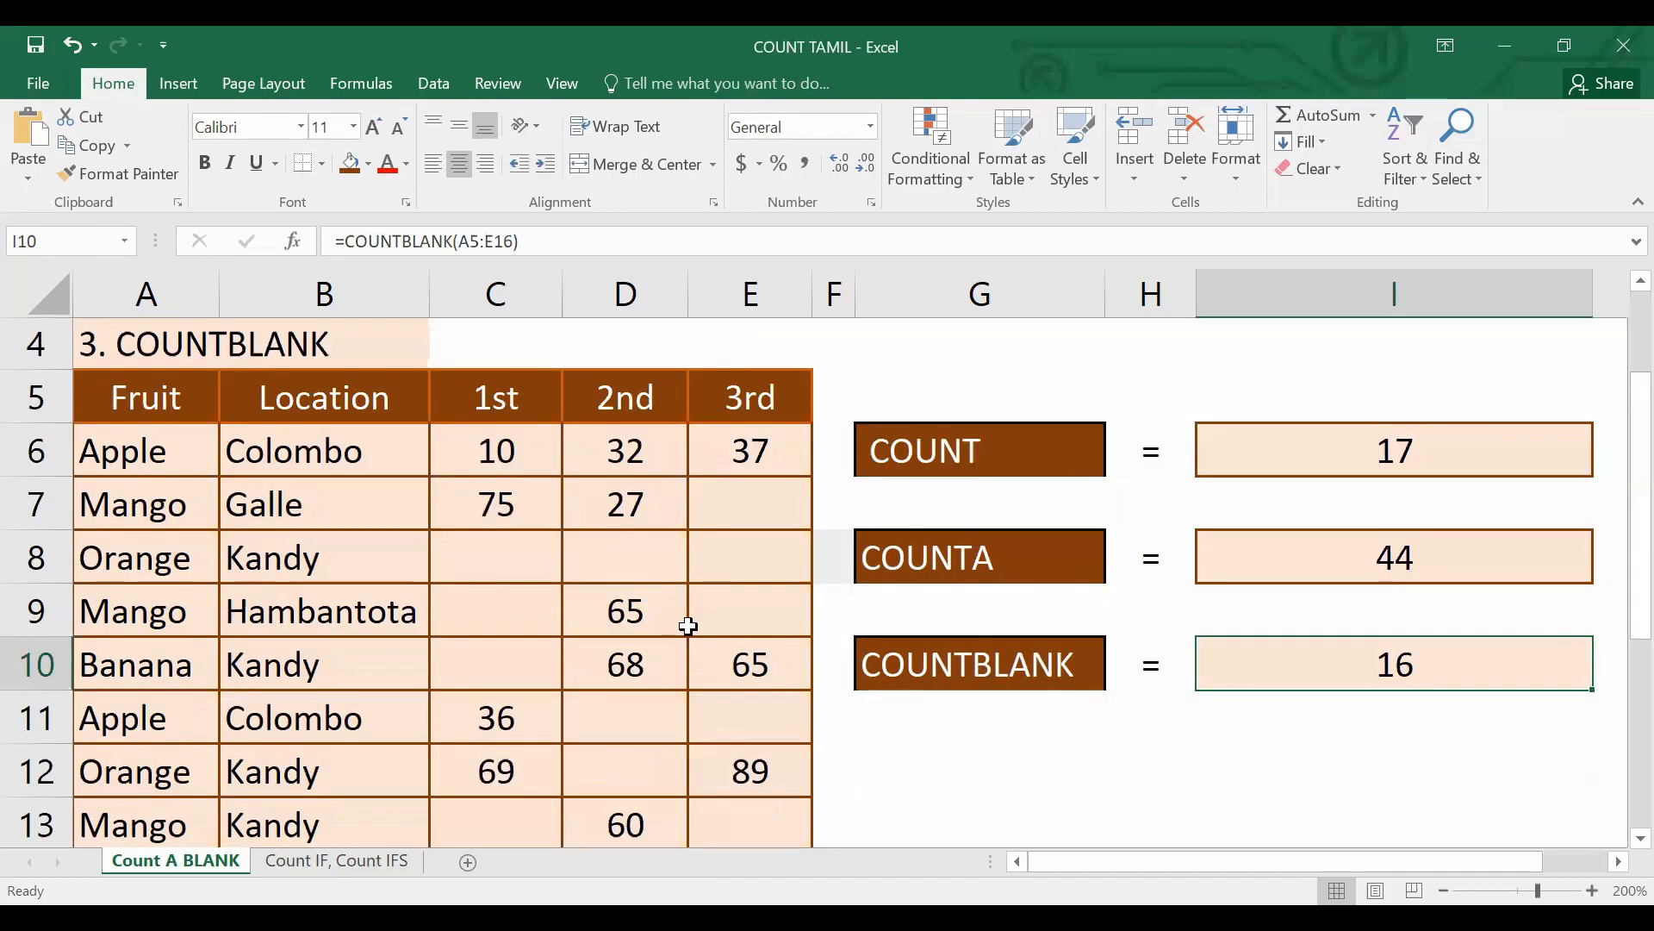
left_click(633, 603)
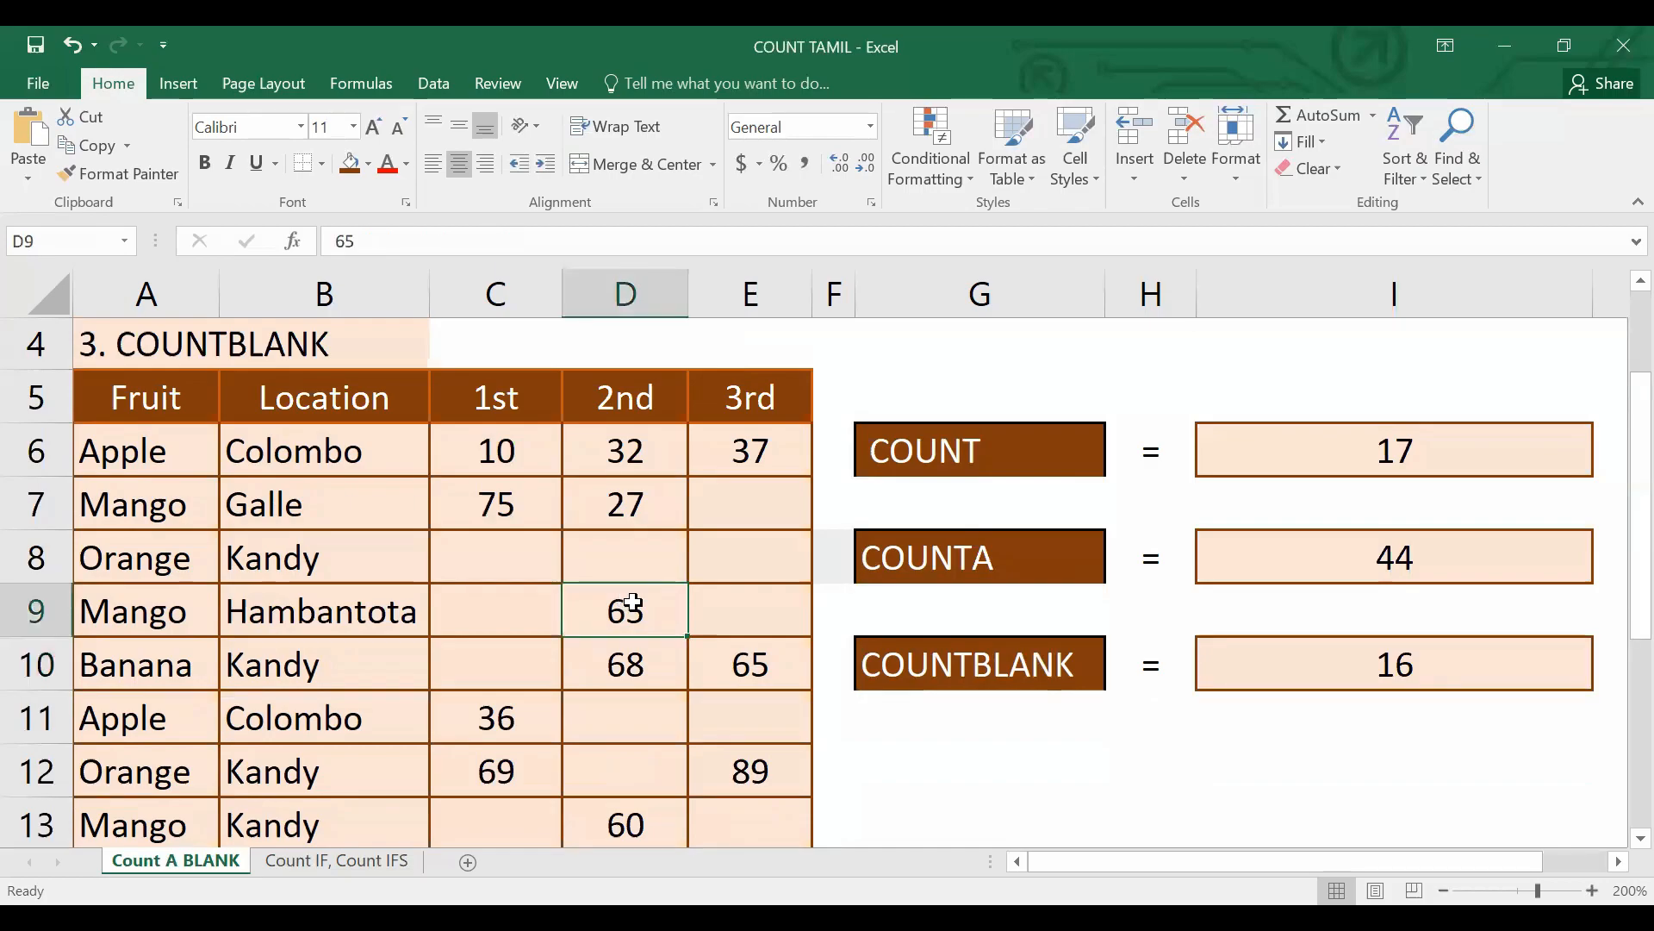
key("Delete")
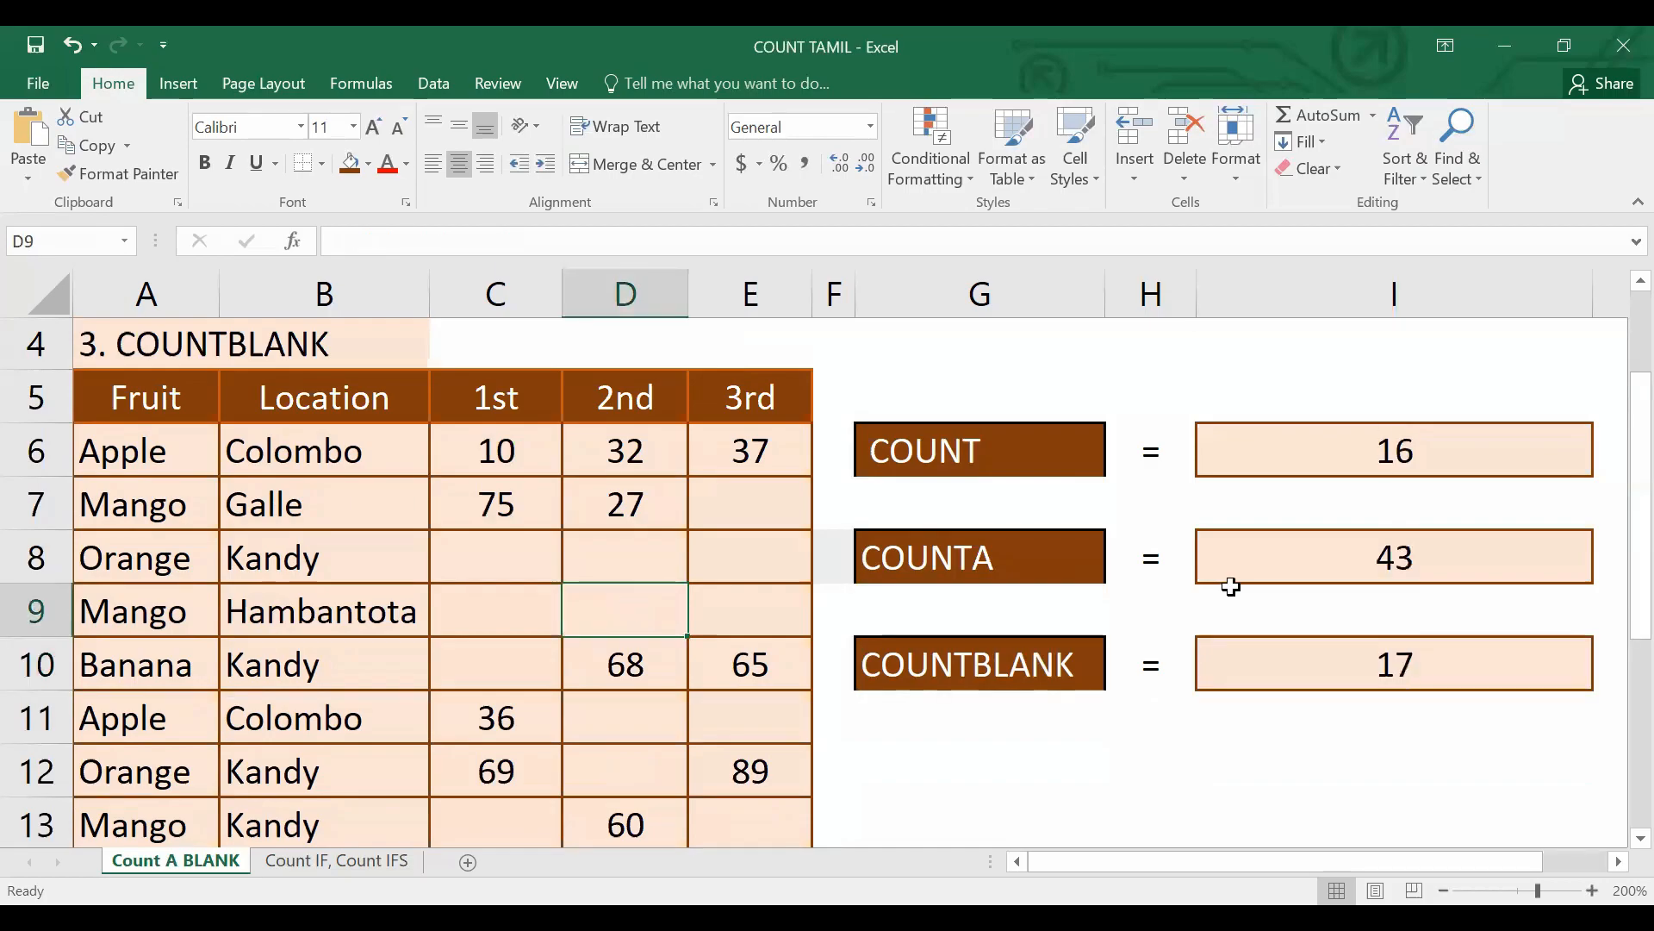
Enter 56 in the 1st column of the Mango, Hambantota row (cell C9).
left_click(1349, 560)
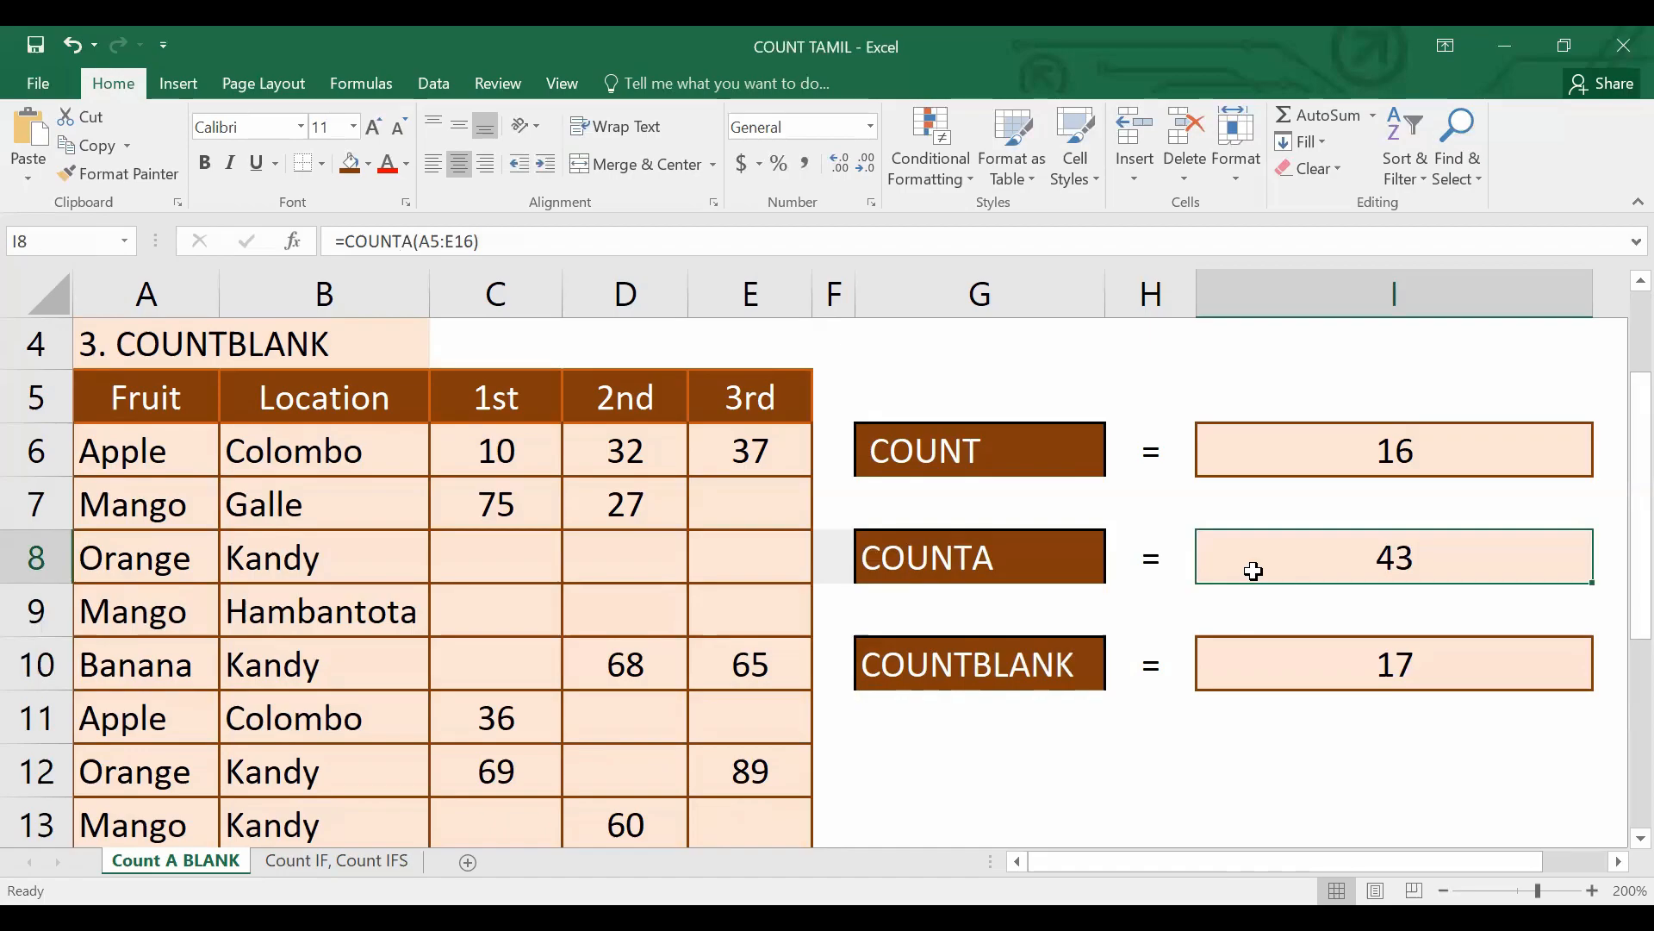
left_click(625, 662)
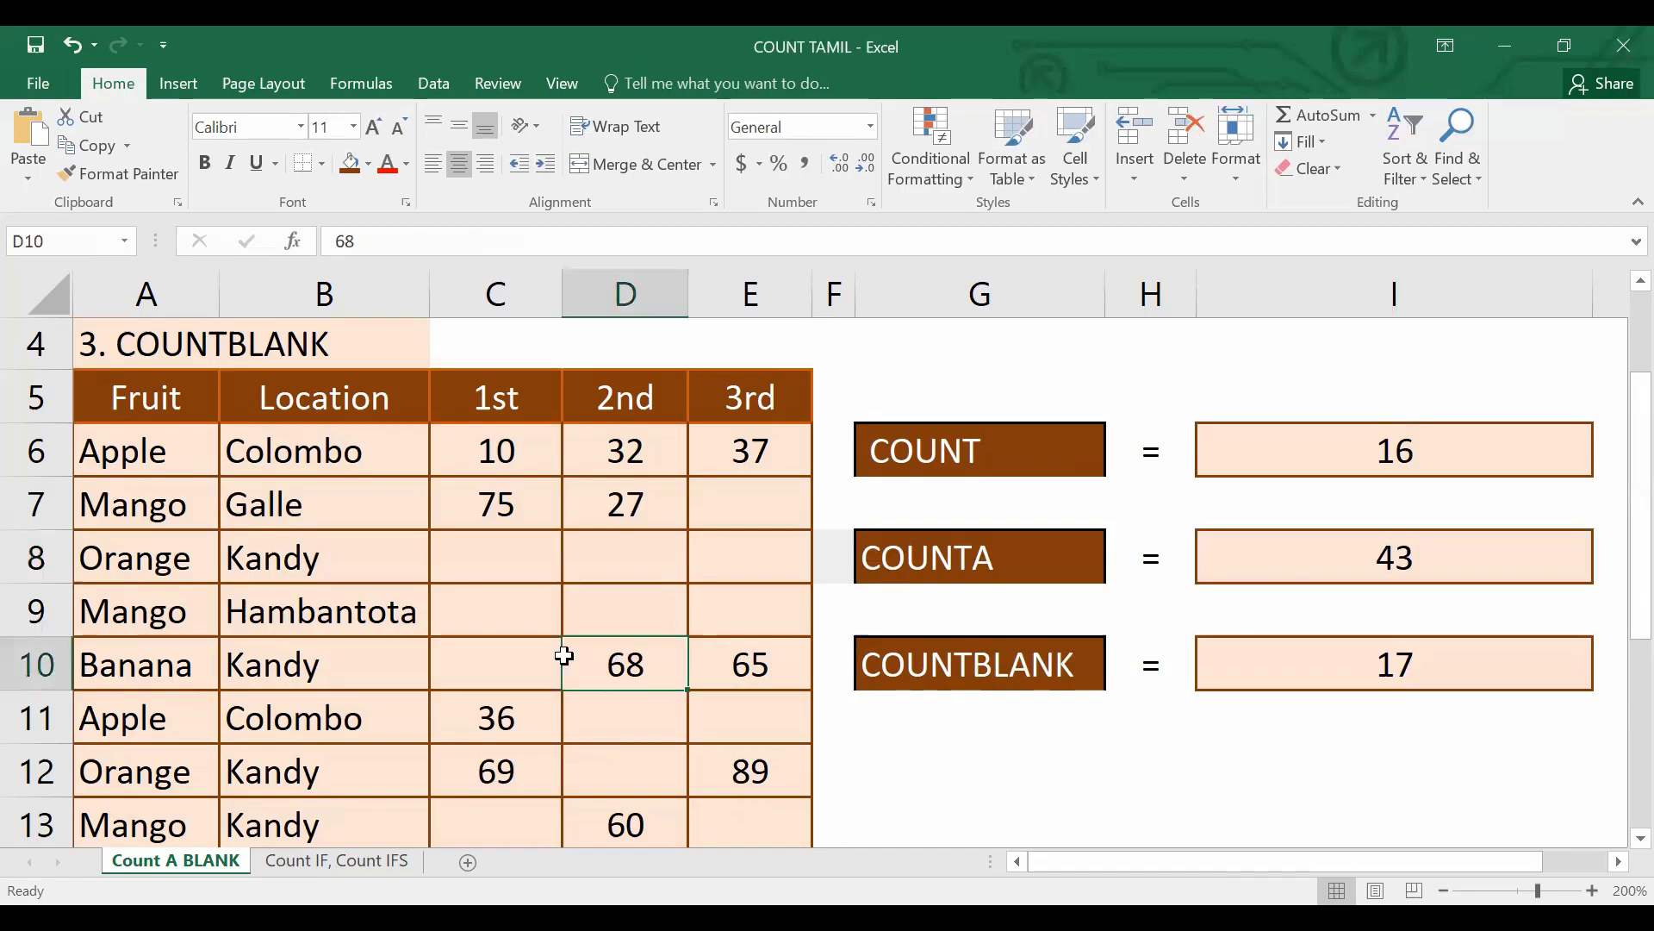
left_click(506, 616)
type("56")
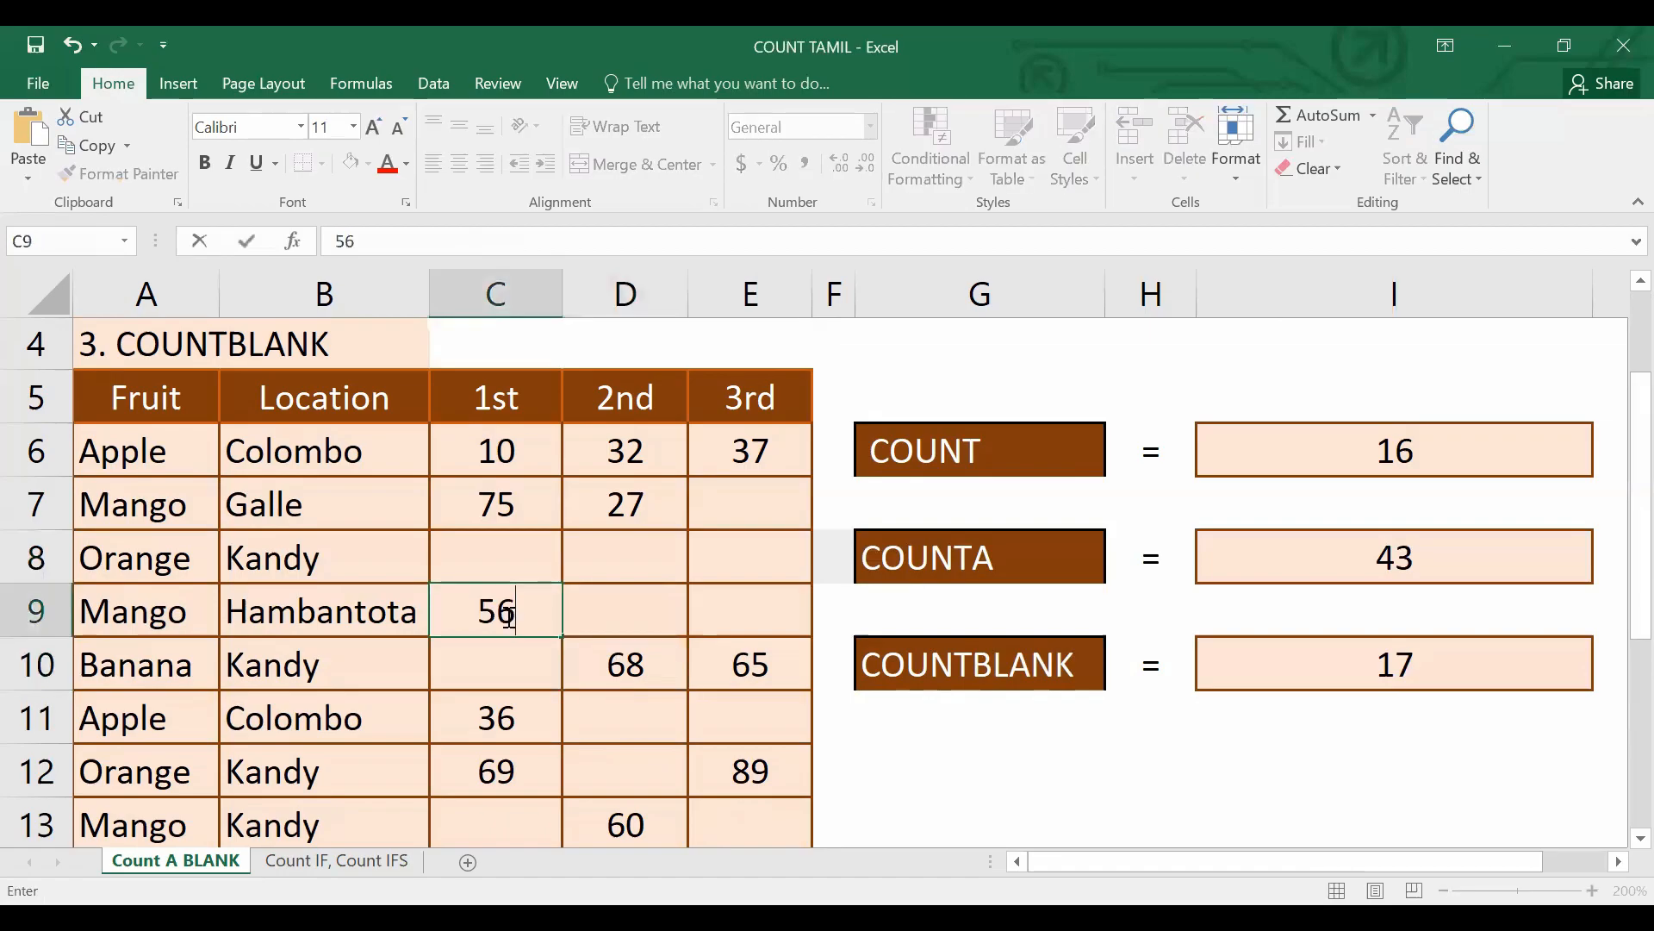
key("Return")
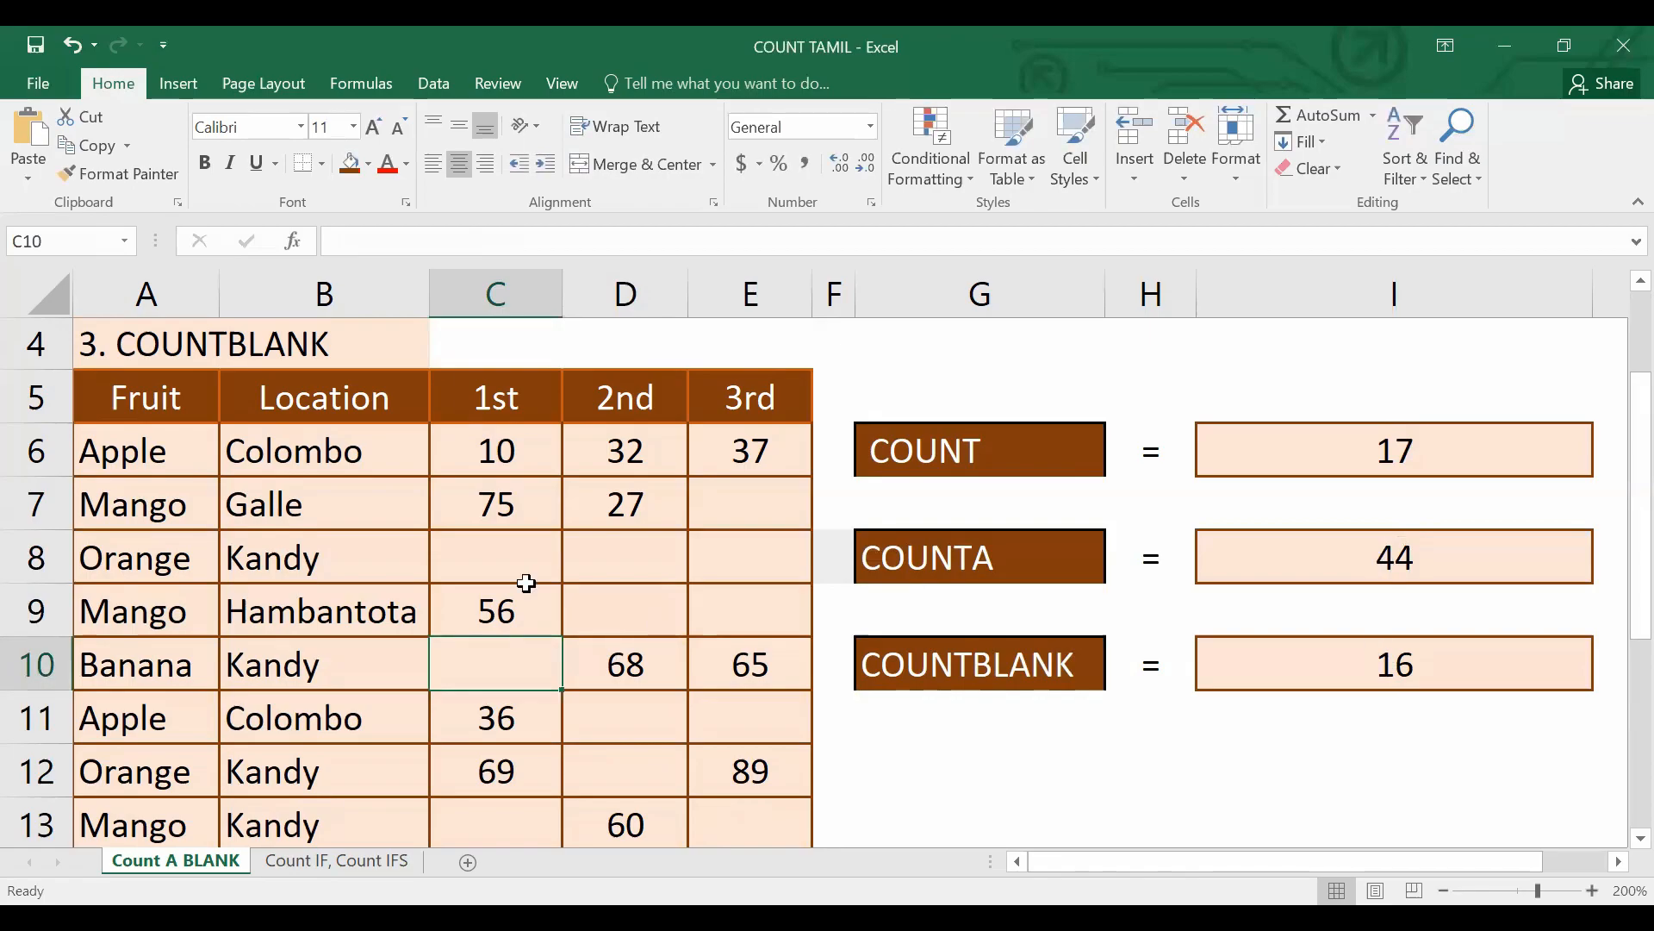
scroll(529, 582, "up", 1)
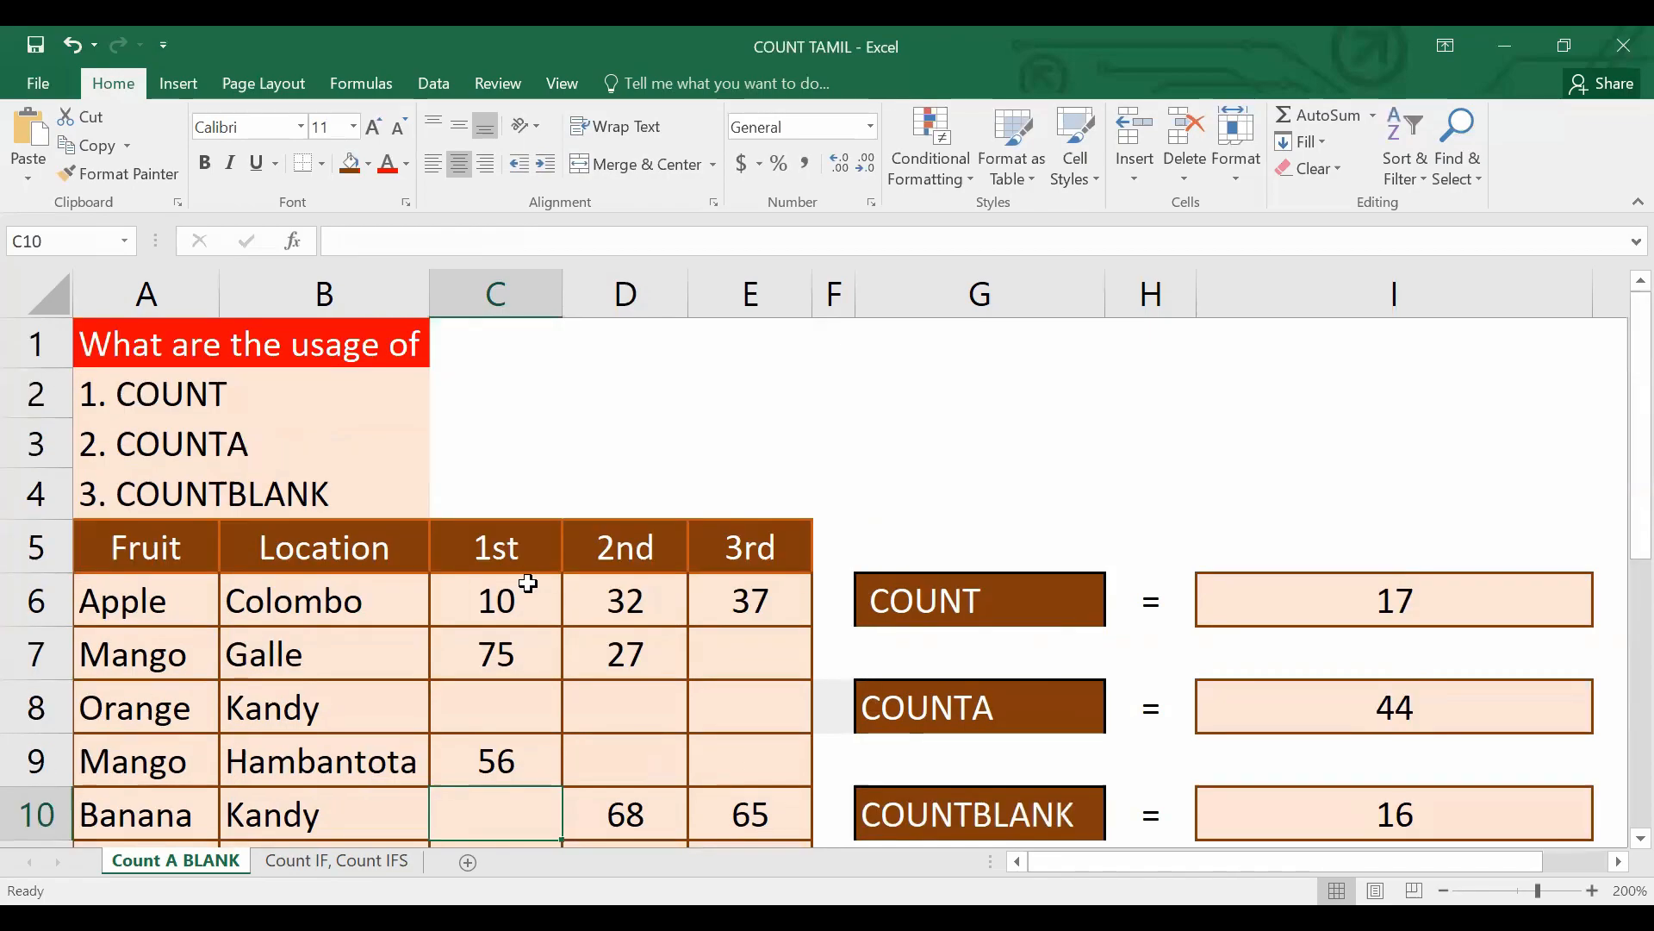